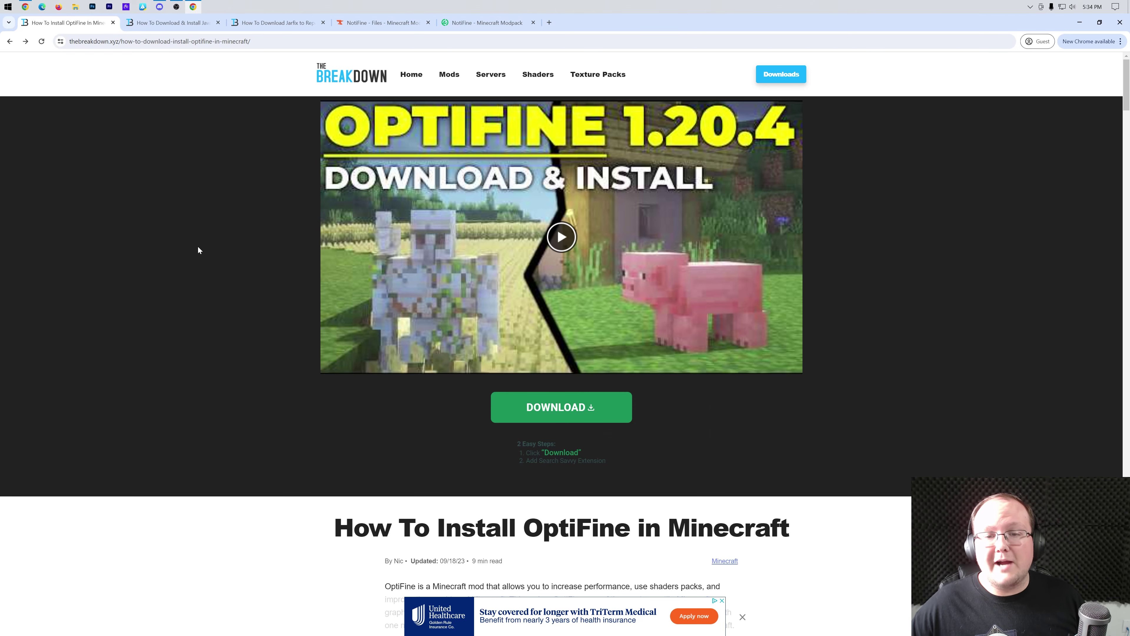
# Open the OptiFine downloads page from the "How To Install OptiFine in Minecraft" article
pyautogui.scroll(-2, 199, 250)
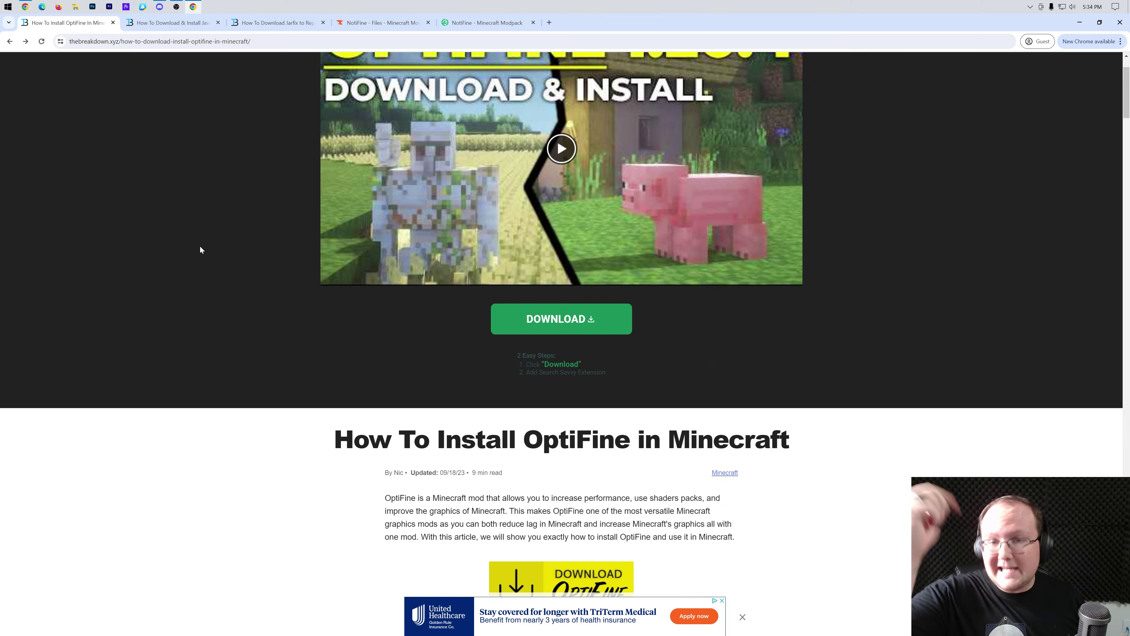
pyautogui.scroll(-6, 265, 308)
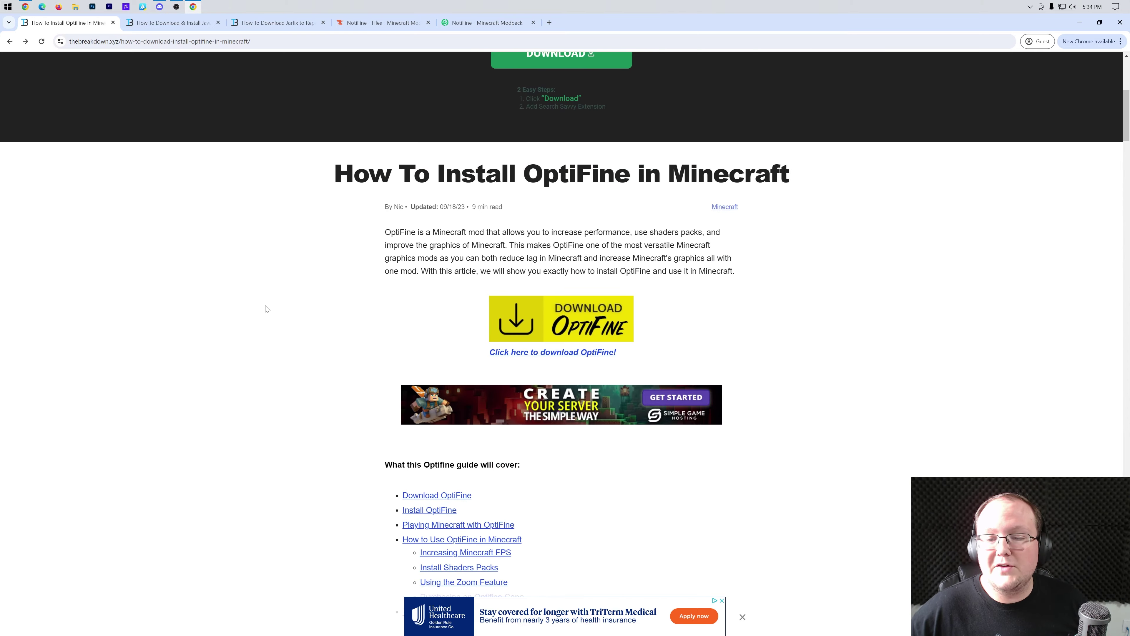
pyautogui.scroll(-8, 267, 308)
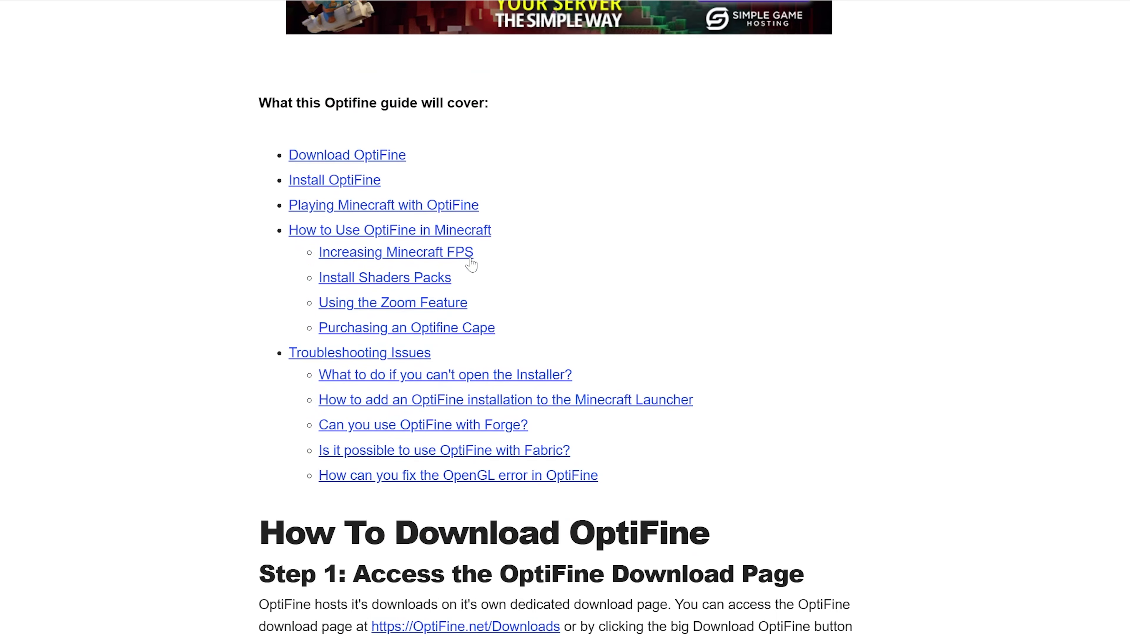
pyautogui.scroll(12, 470, 260)
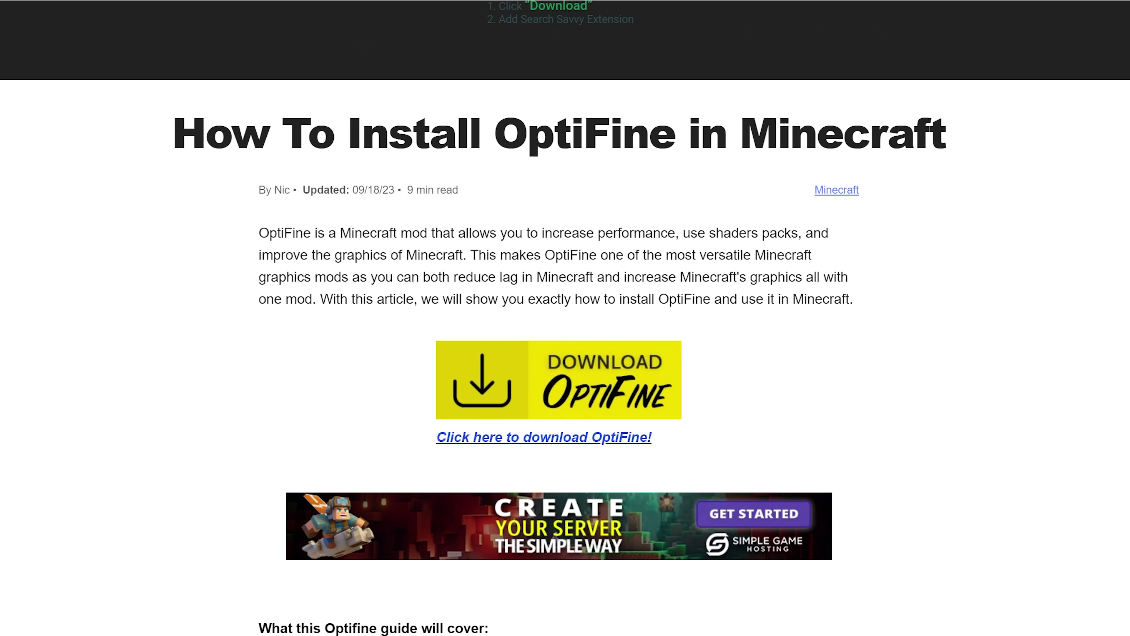
pyautogui.click(541, 382)
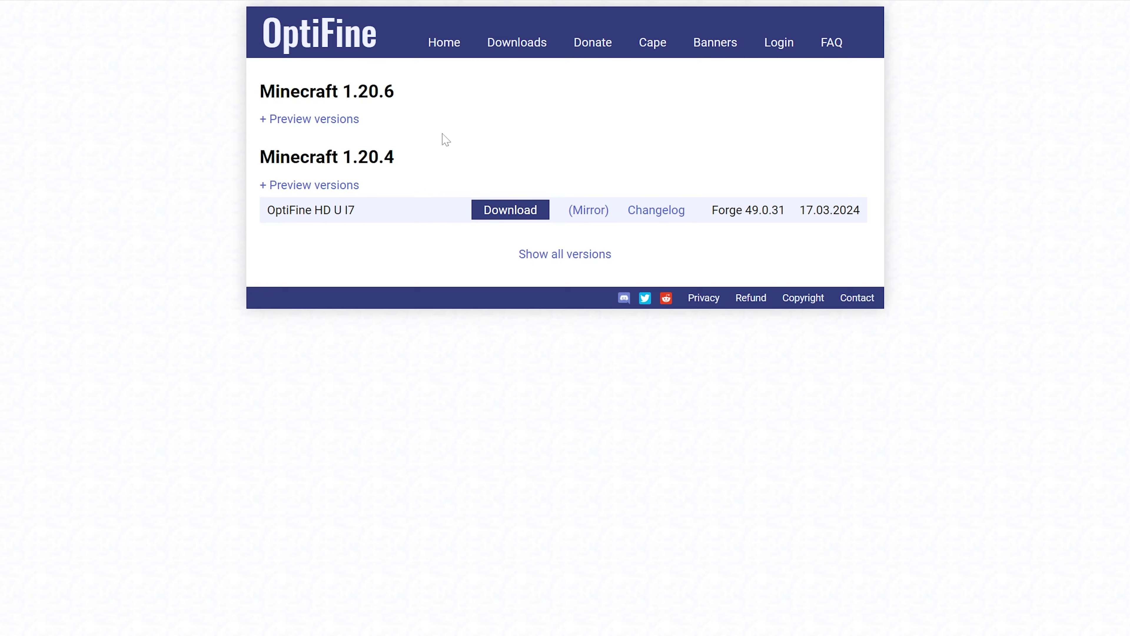
# Check the OptiFine releases listed for Minecraft 1.20.6 and 1.20.4, and expand the preview versions for 1.20.6
pyautogui.moveTo(420, 92); pyautogui.dragTo(256, 82)
pyautogui.click(406, 117)
pyautogui.moveTo(366, 210); pyautogui.dragTo(256, 214)
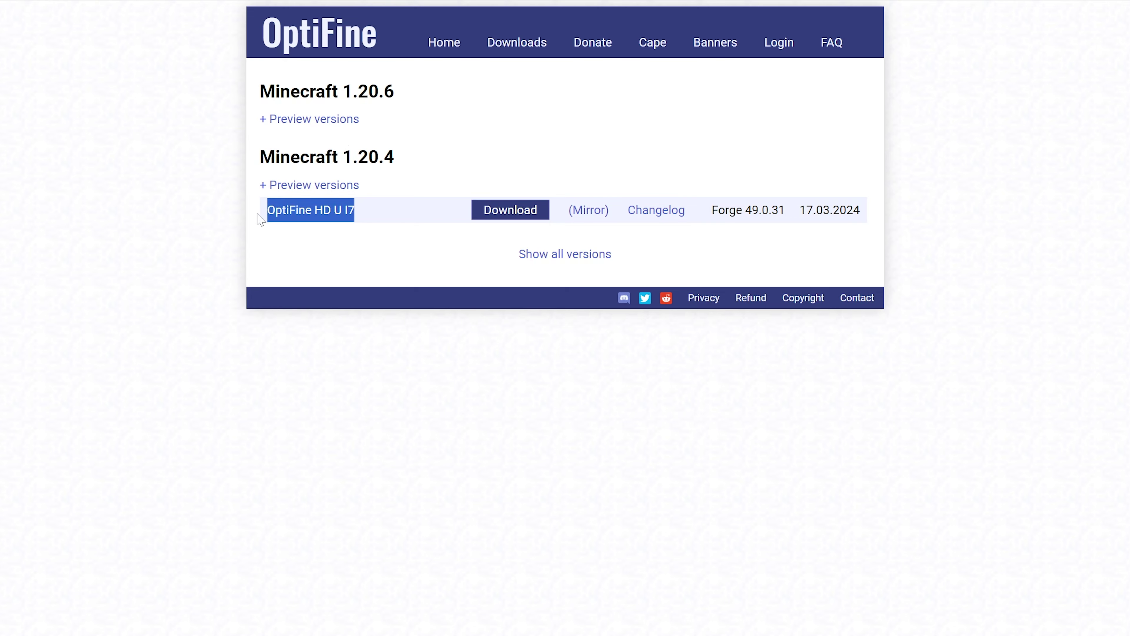
pyautogui.click(402, 222)
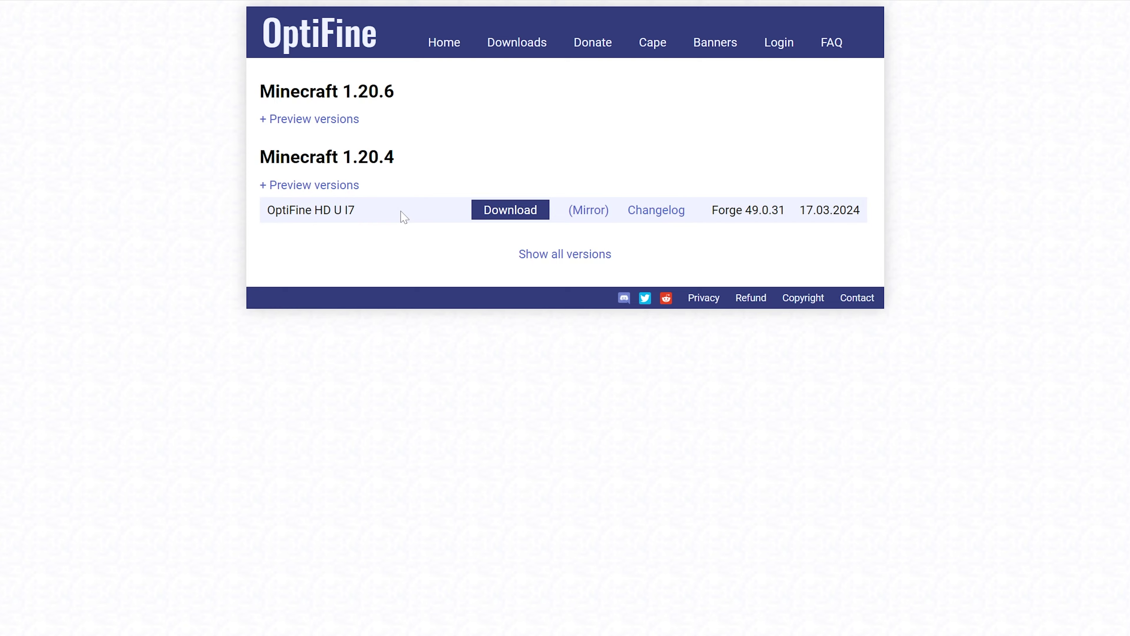
pyautogui.click(319, 121)
pyautogui.moveTo(408, 149); pyautogui.dragTo(125, 153)
pyautogui.click(125, 154)
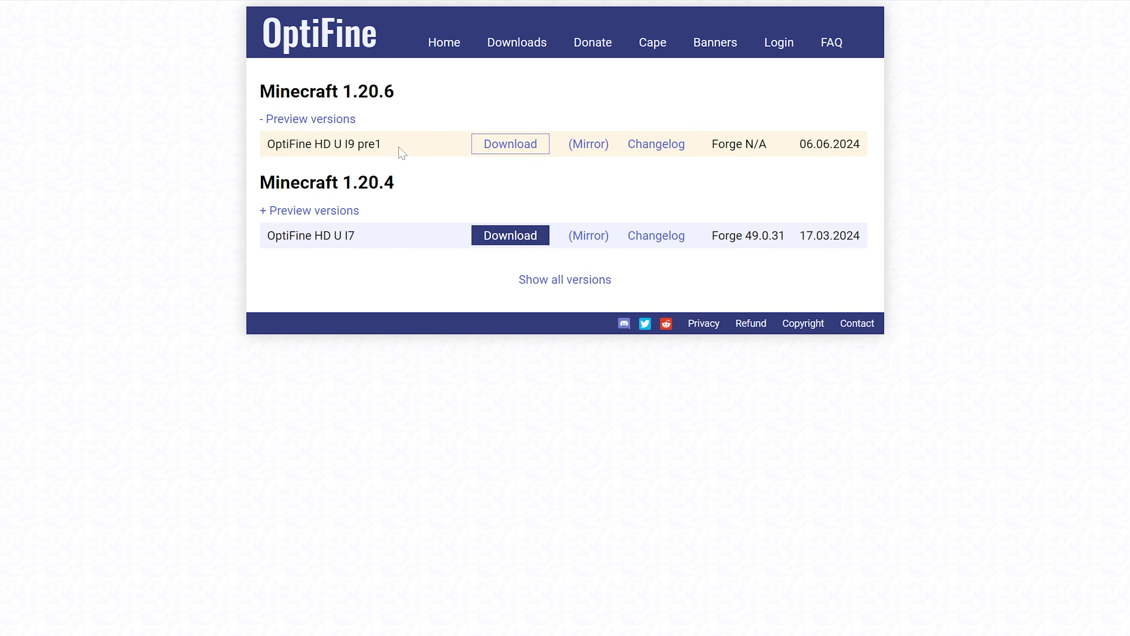
# Download OptiFine HD U I9 pre1 from its mirror, saving preview_OptiFine_1.20.6_HD_U_I9_pre1.jar to the Downloads folder
pyautogui.click(589, 146)
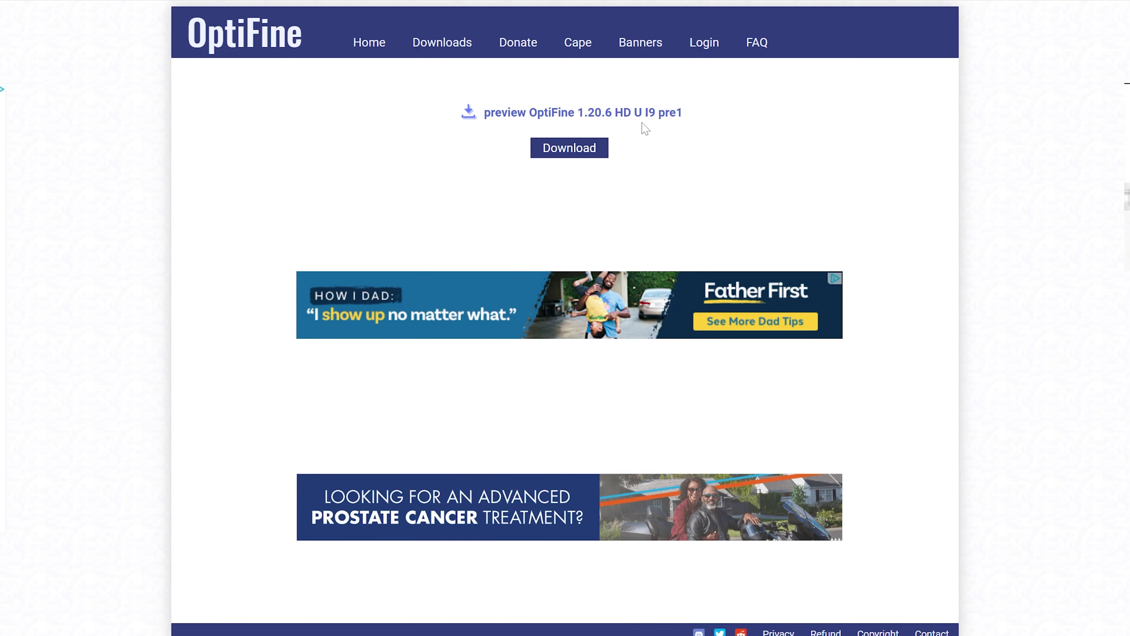
pyautogui.click(602, 150)
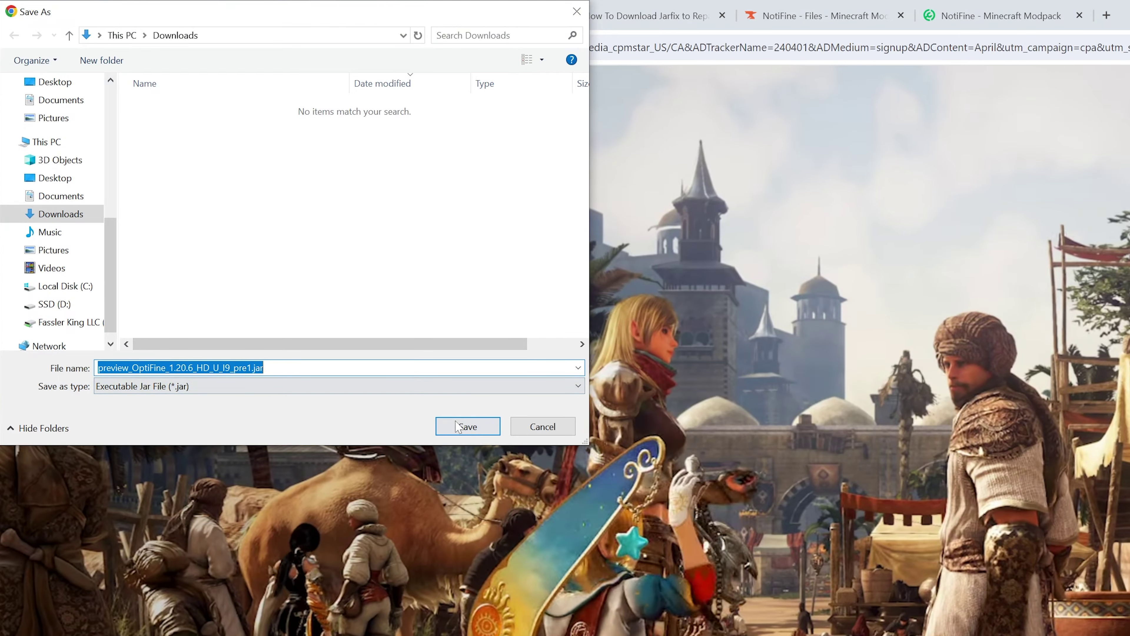
pyautogui.click(460, 426)
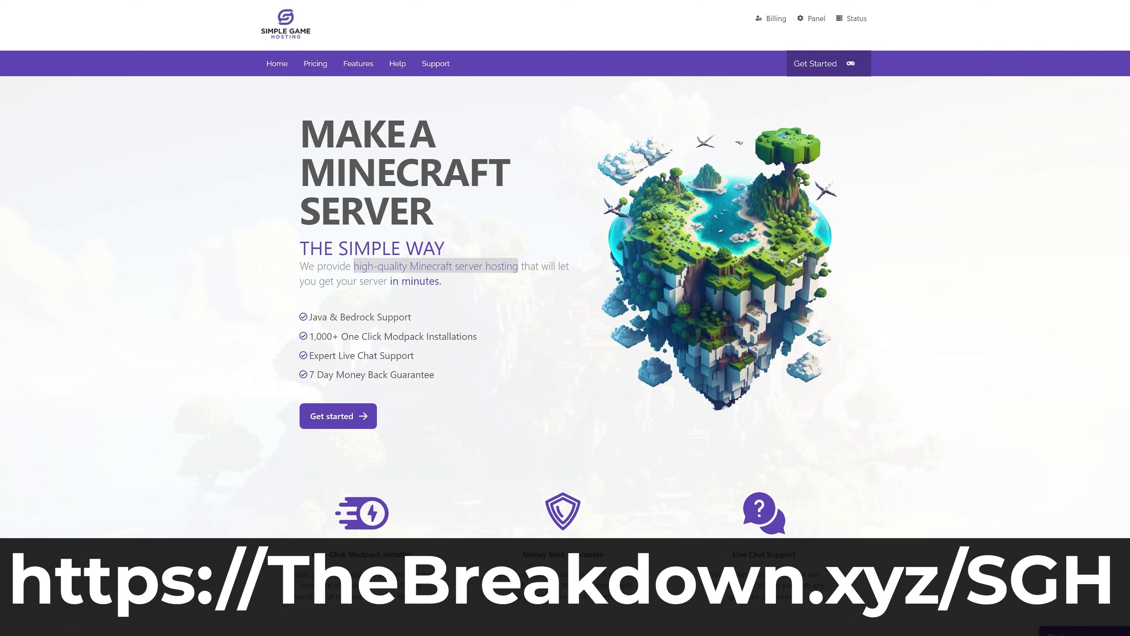
# Review the Simple Game Hosting features and enter Pixelmon as the search term for its CurseForge modpacks
pyautogui.scroll(-5, 416, 359)
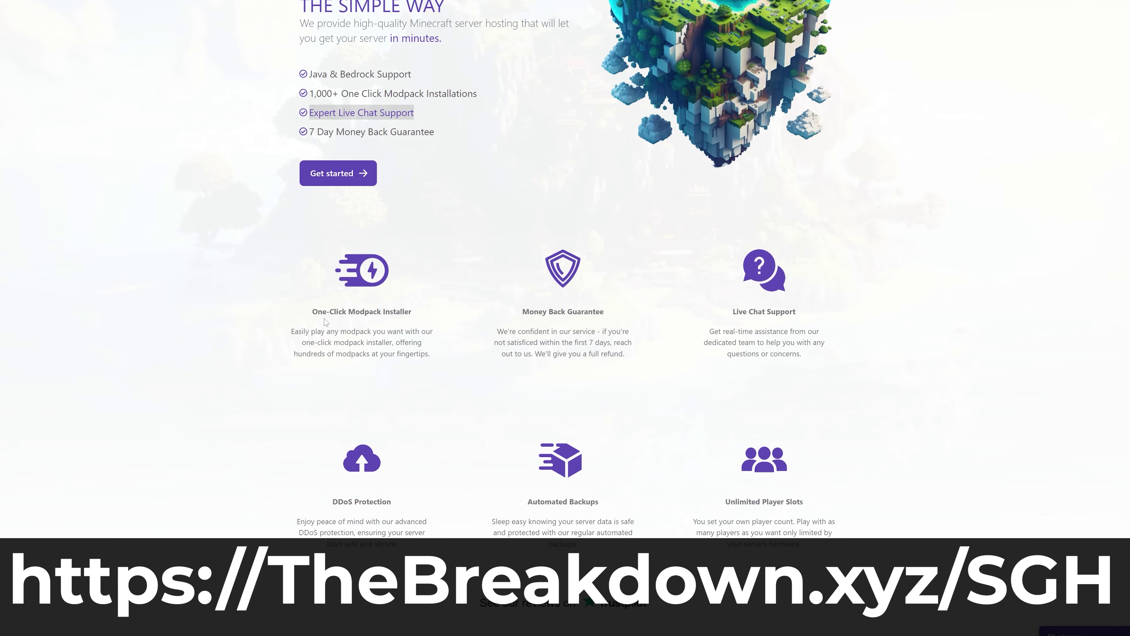
pyautogui.moveTo(312, 314); pyautogui.dragTo(415, 313)
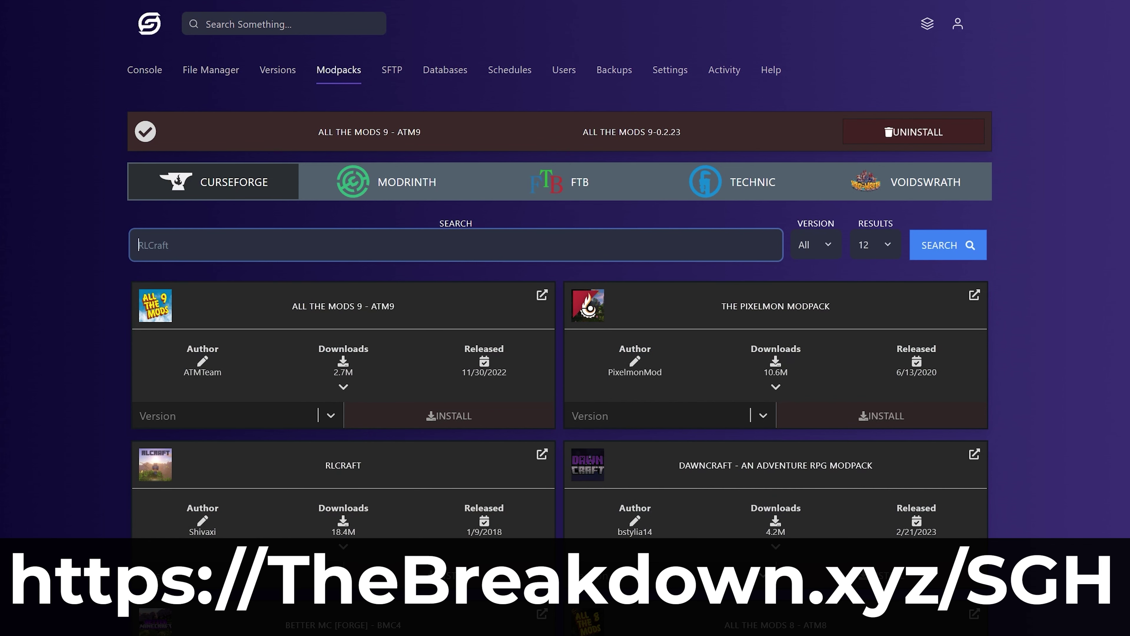
pyautogui.click(455, 245)
pyautogui.write('Pixelmon')
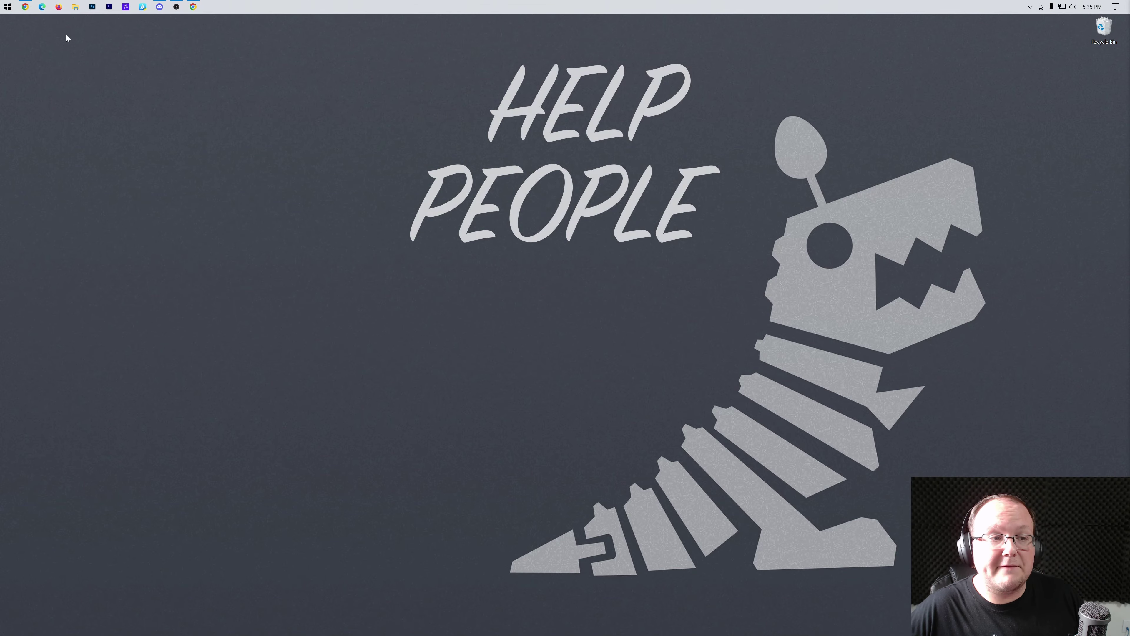
# Switch to File Explorer and move the OptiFine preview file from Downloads to the desktop
pyautogui.click(76, 7)
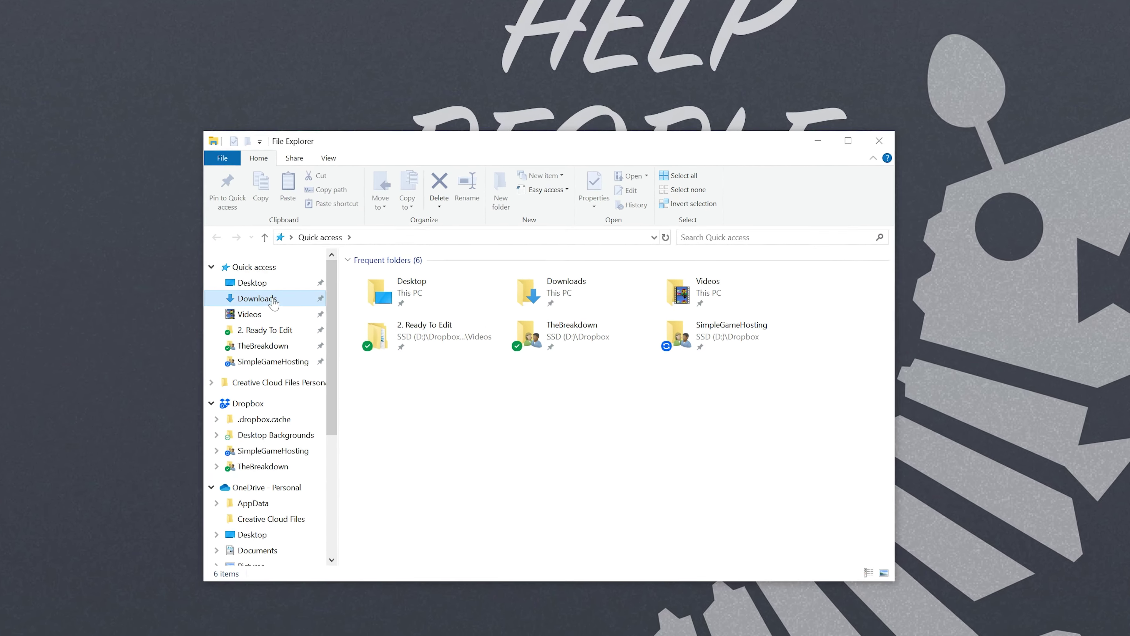
pyautogui.click(274, 303)
pyautogui.moveTo(384, 299); pyautogui.dragTo(493, 15)
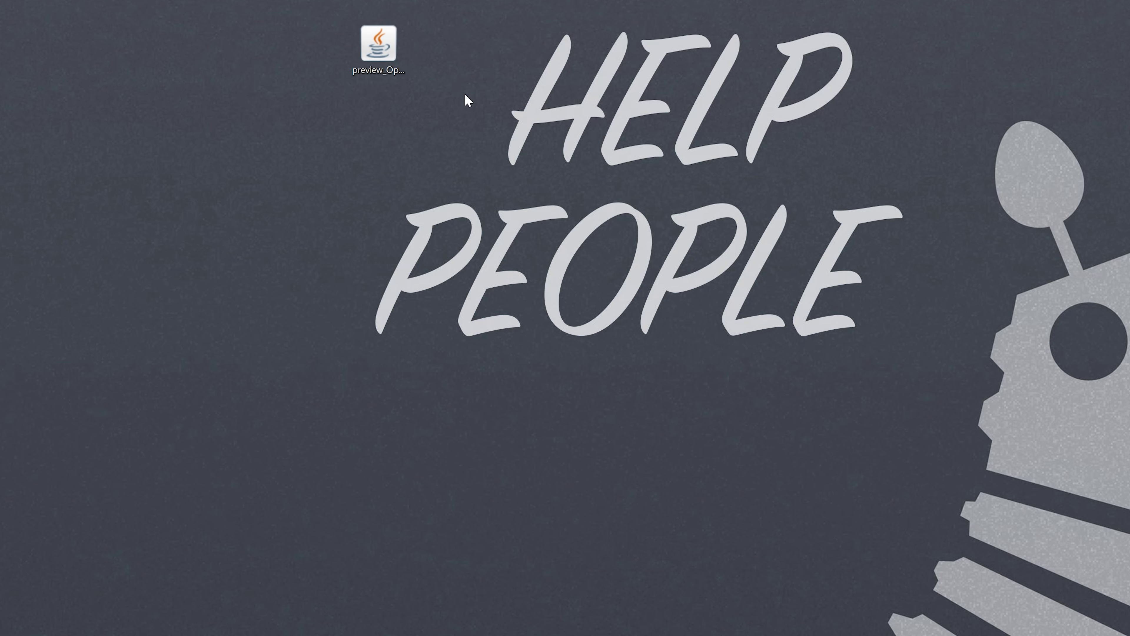
pyautogui.rightClick(384, 49)
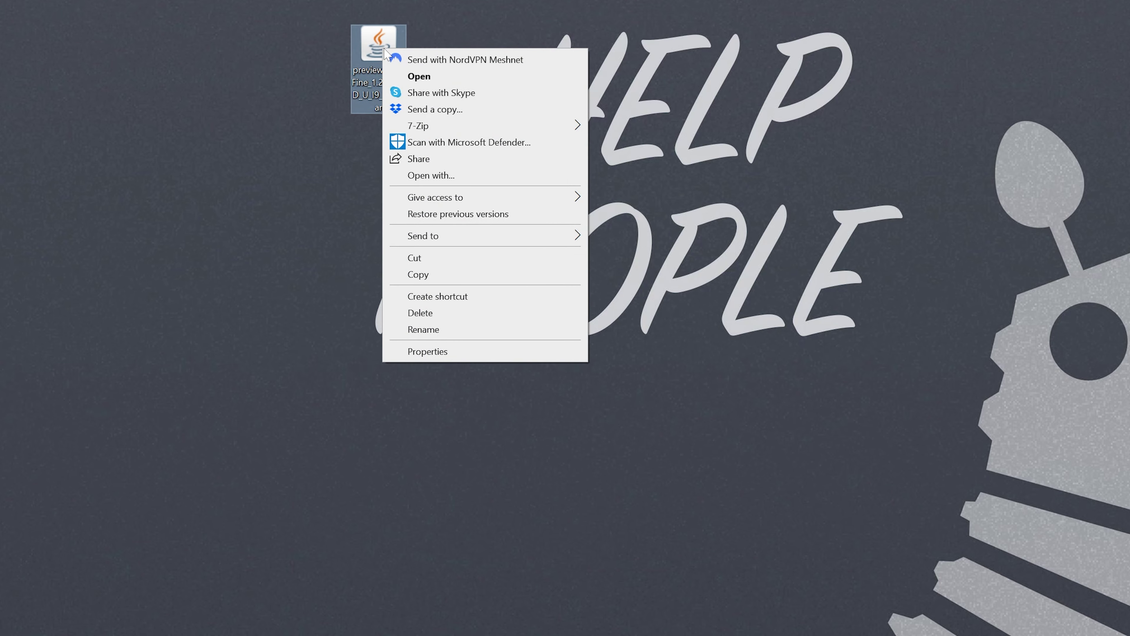
pyautogui.click(457, 174)
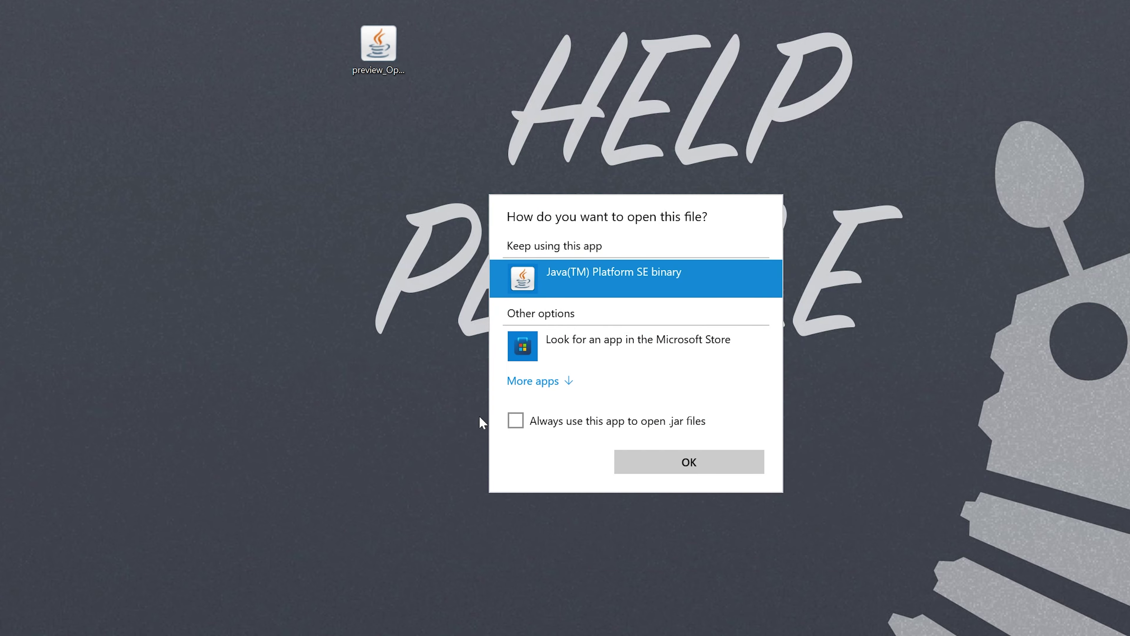
pyautogui.click(227, 262)
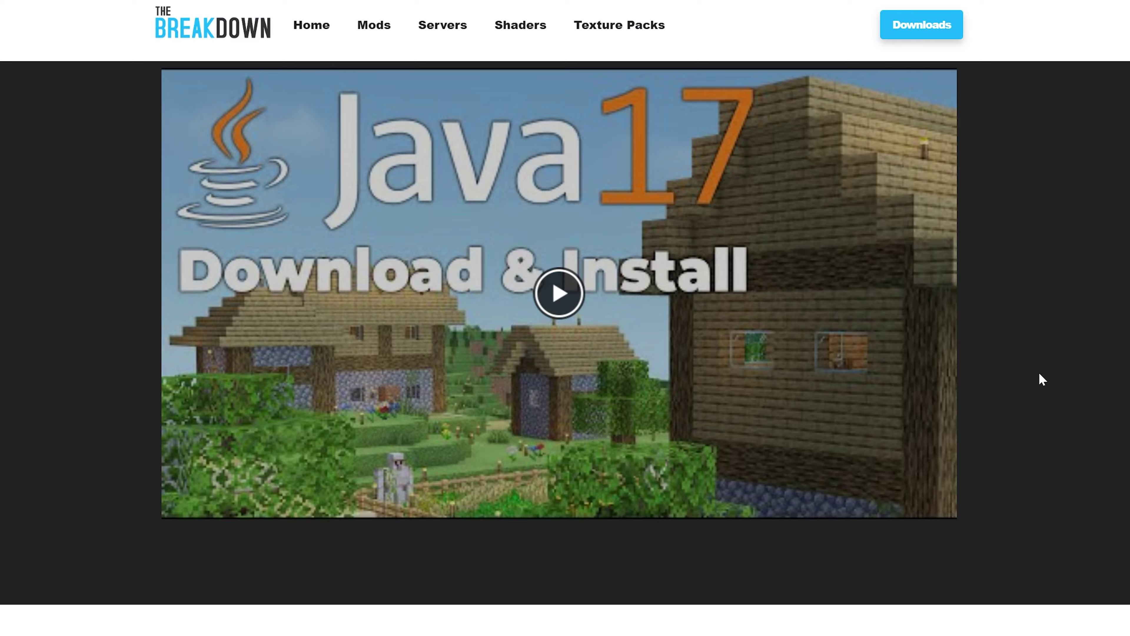
# Compare the Java 17 and Java 21 options in the Java guide and open the Java 21 download for Minecraft 1.20.5+
pyautogui.scroll(-15, 1039, 374)
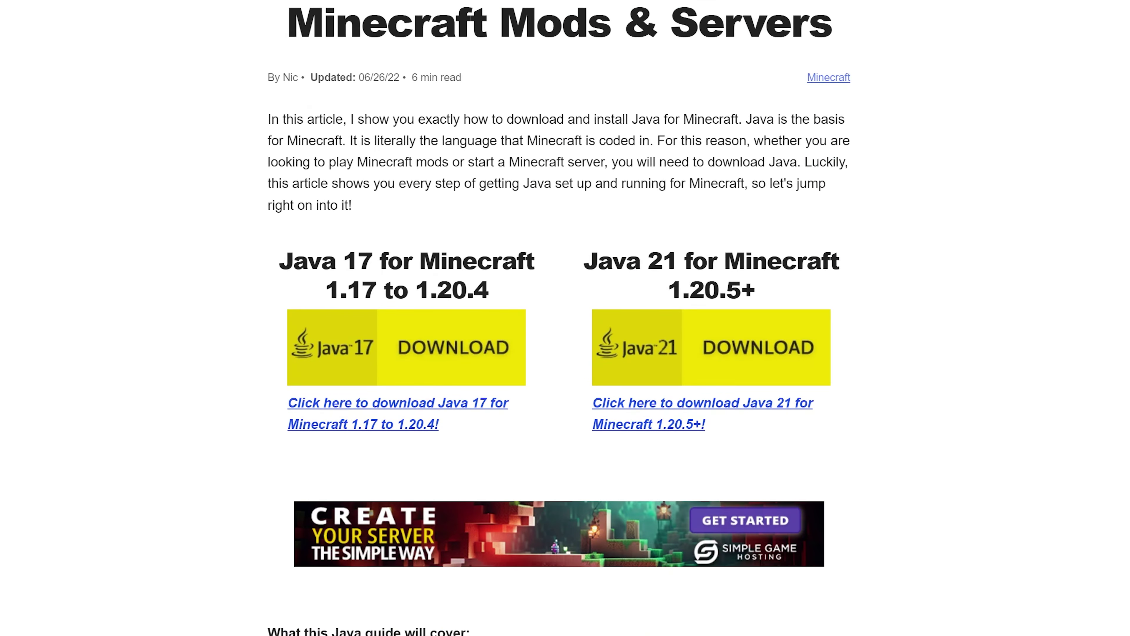
pyautogui.moveTo(598, 260); pyautogui.dragTo(759, 290)
pyautogui.click(759, 290)
pyautogui.moveTo(403, 261); pyautogui.dragTo(358, 262)
pyautogui.click(357, 262)
pyautogui.moveTo(583, 260); pyautogui.dragTo(752, 260)
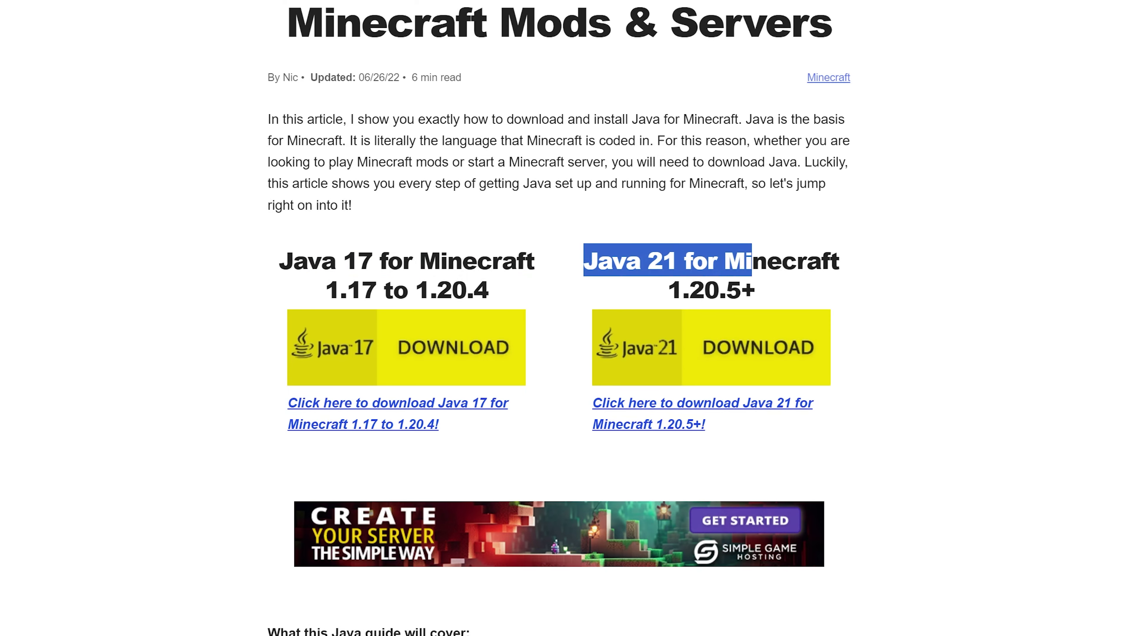
pyautogui.click(752, 262)
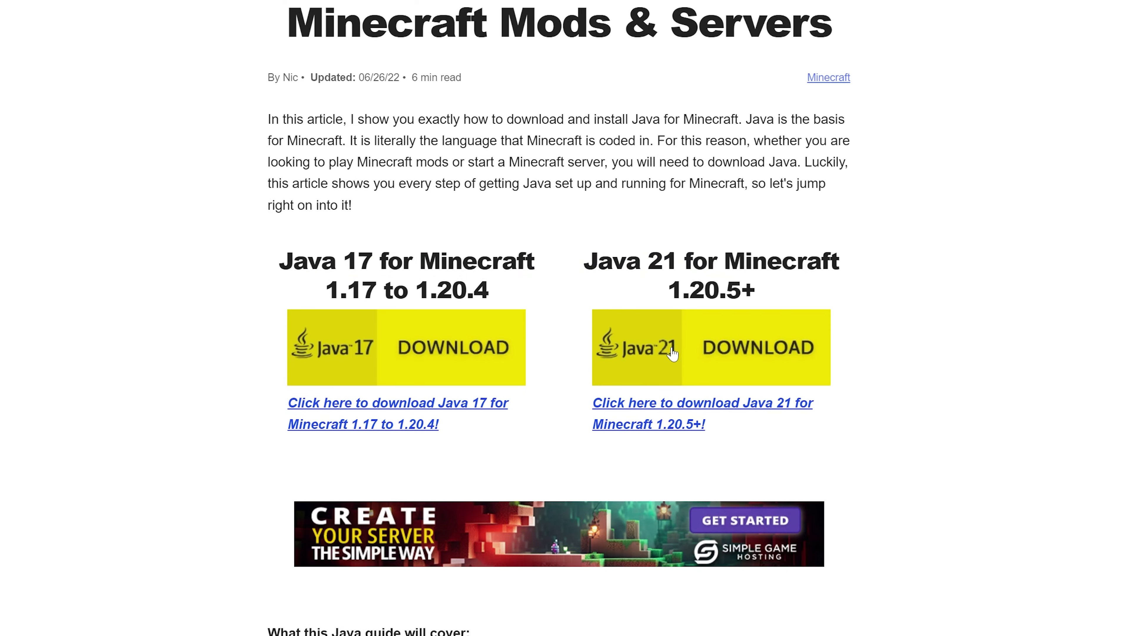
pyautogui.click(752, 356)
pyautogui.scroll(-6, 914, 444)
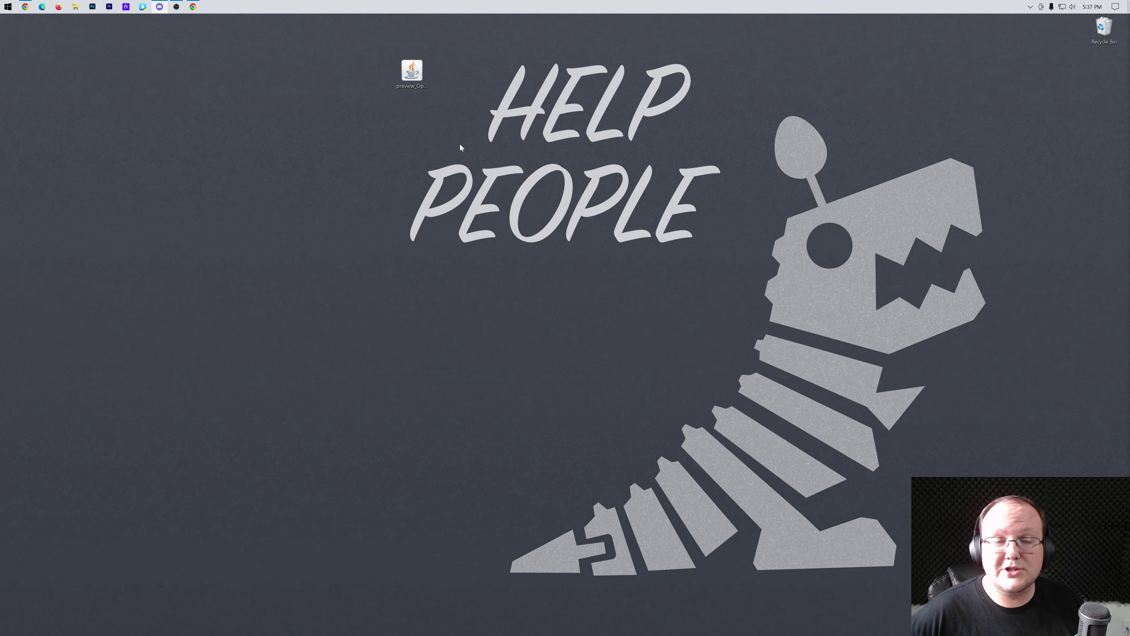
# Open the OptiFine jar on the desktop with Java(TM) Platform SE binary and install OptiFine
pyautogui.rightClick(408, 71)
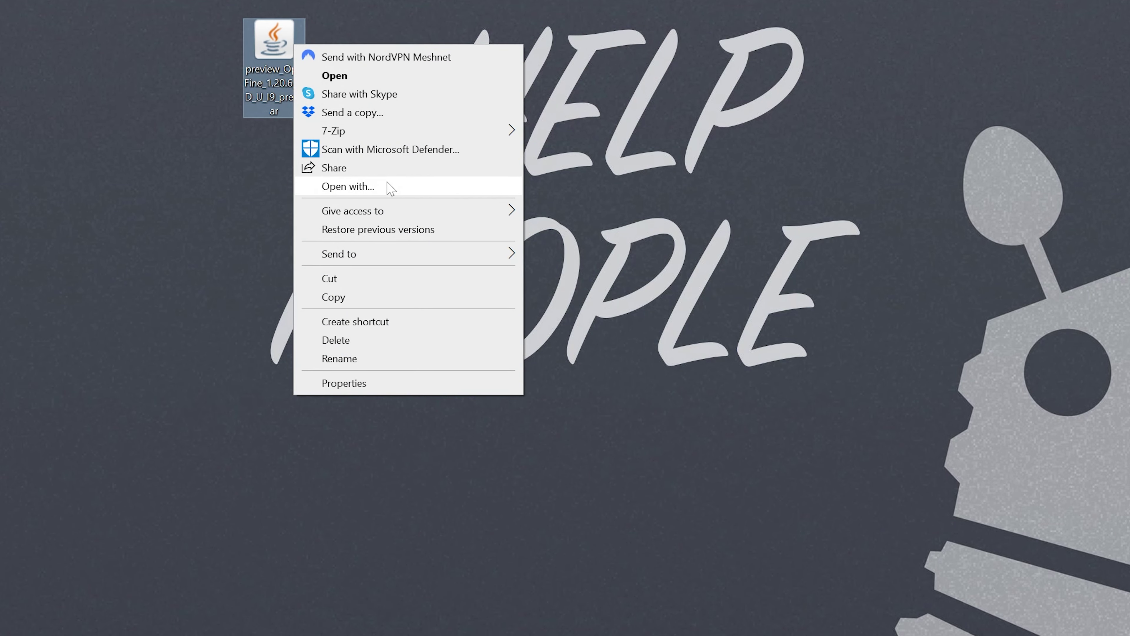
pyautogui.click(461, 154)
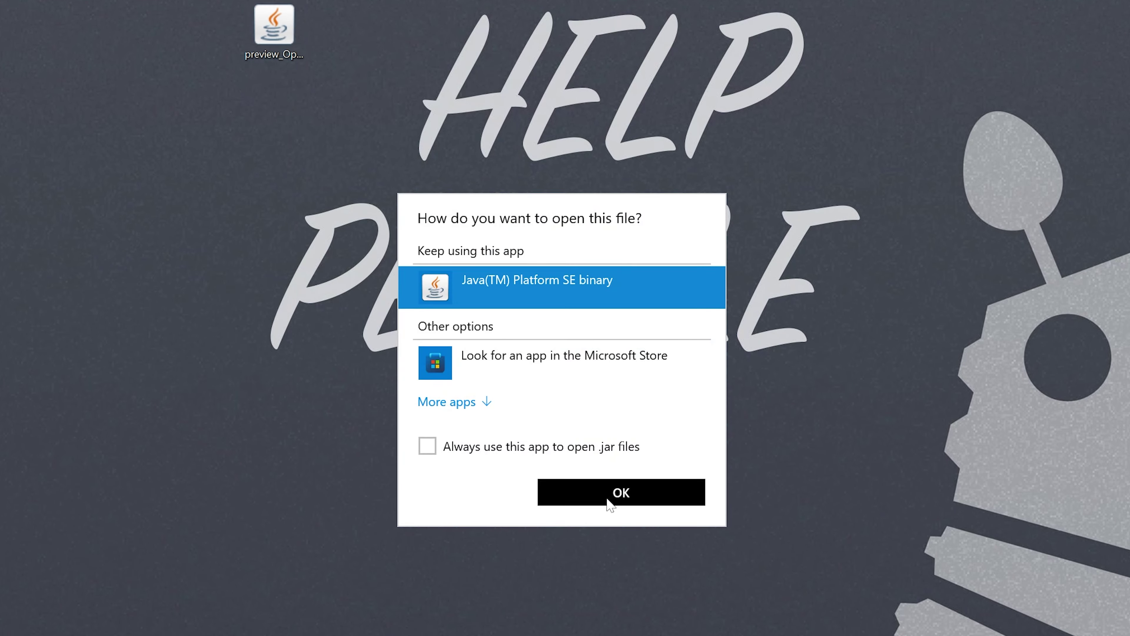
pyautogui.click(614, 509)
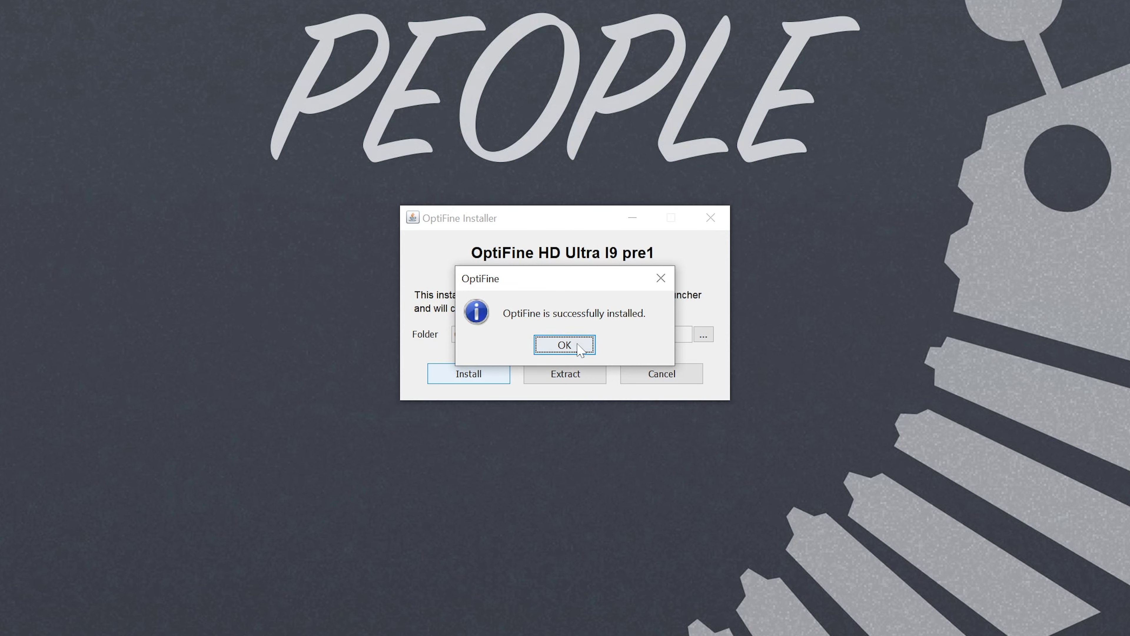
pyautogui.click(565, 345)
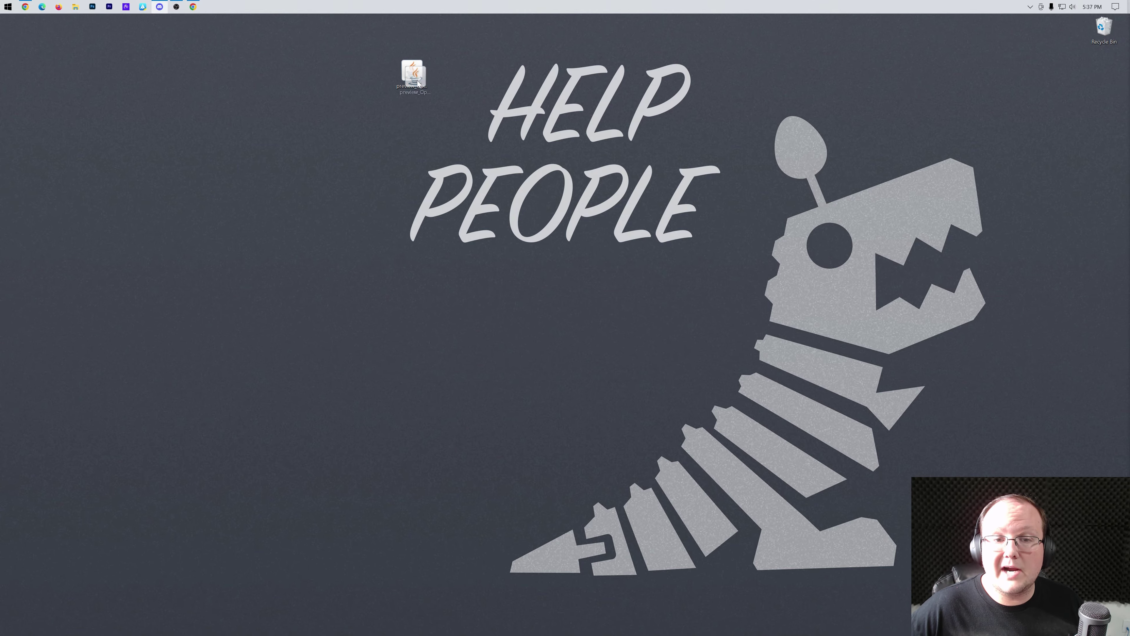
# Switch to the Minecraft Launcher and show the Java Edition installations
pyautogui.press('super')
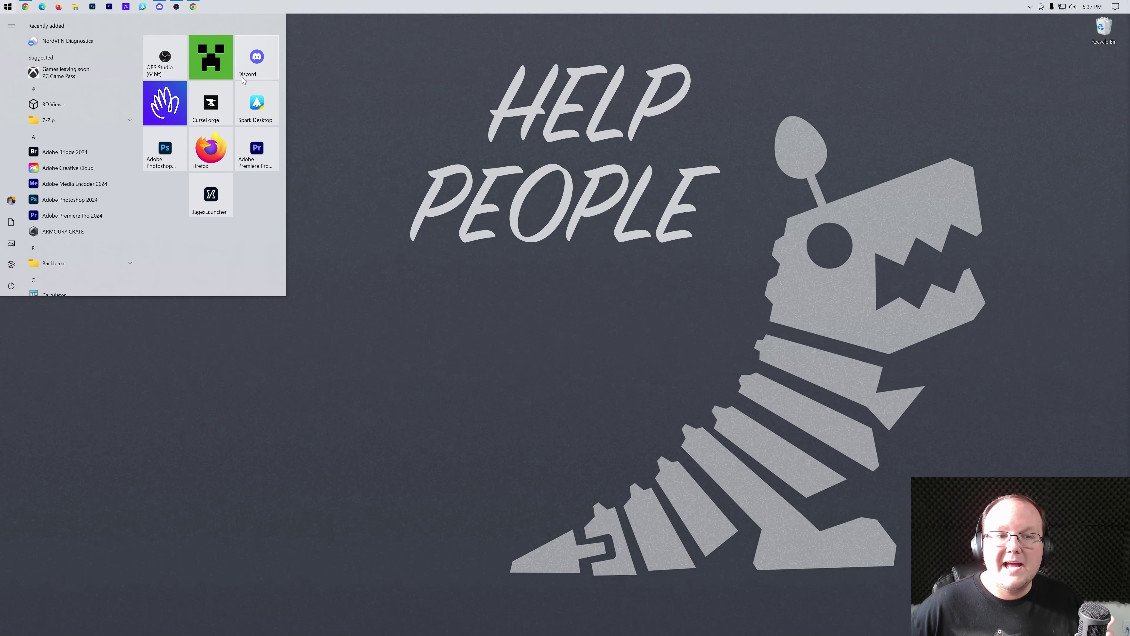
pyautogui.click(212, 58)
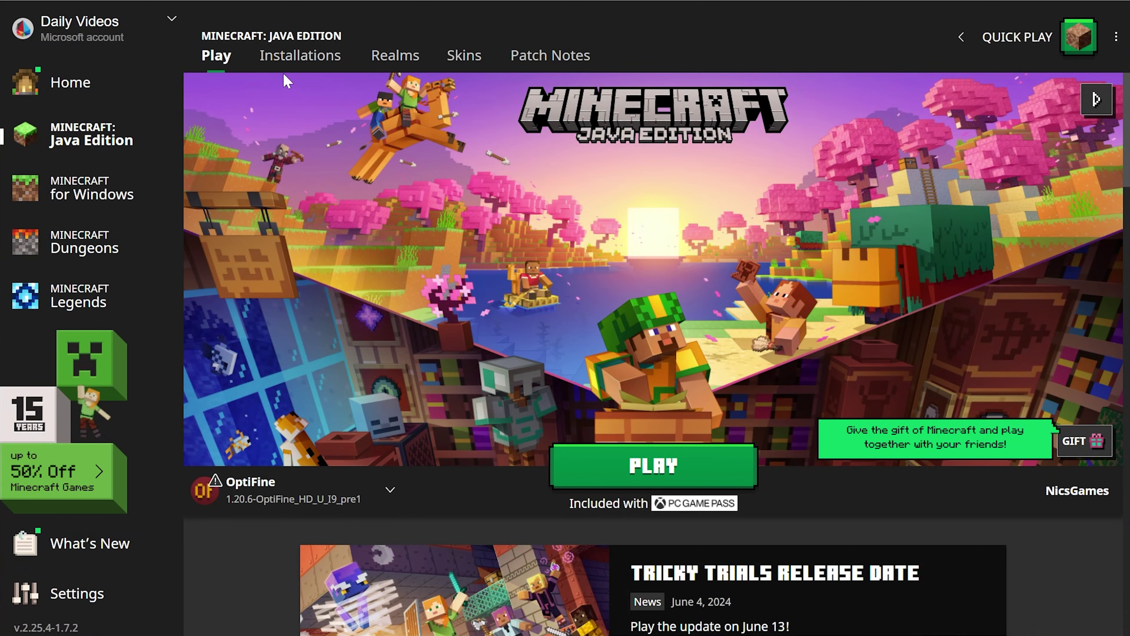
pyautogui.click(275, 58)
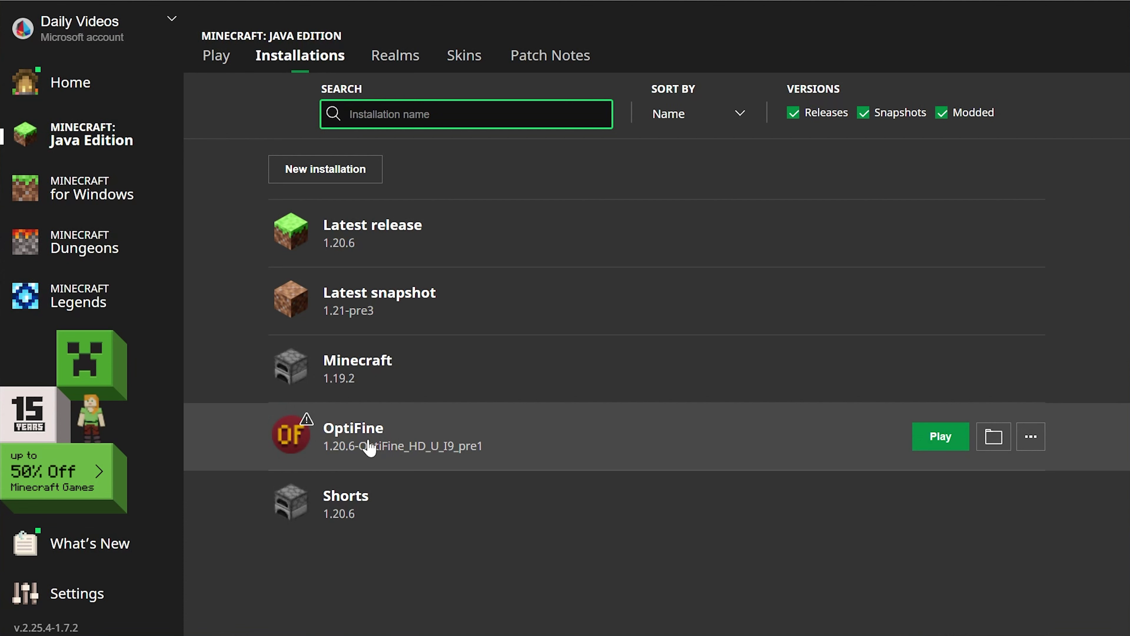
# Turn the Modded versions filter off and on again for the installations list
pyautogui.click(942, 113)
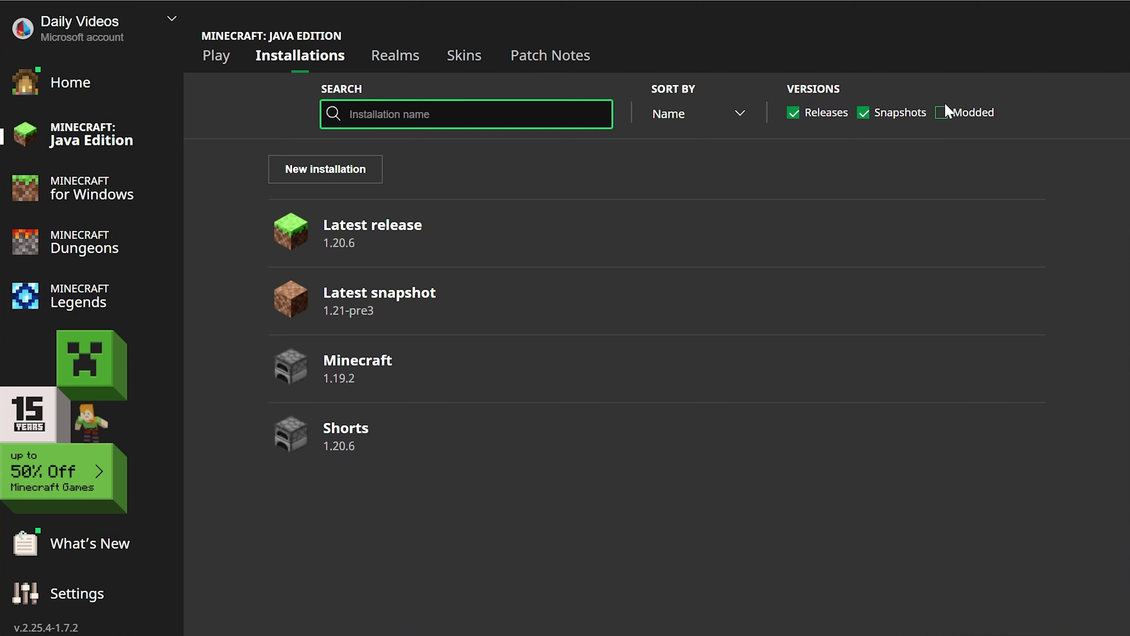
pyautogui.click(944, 111)
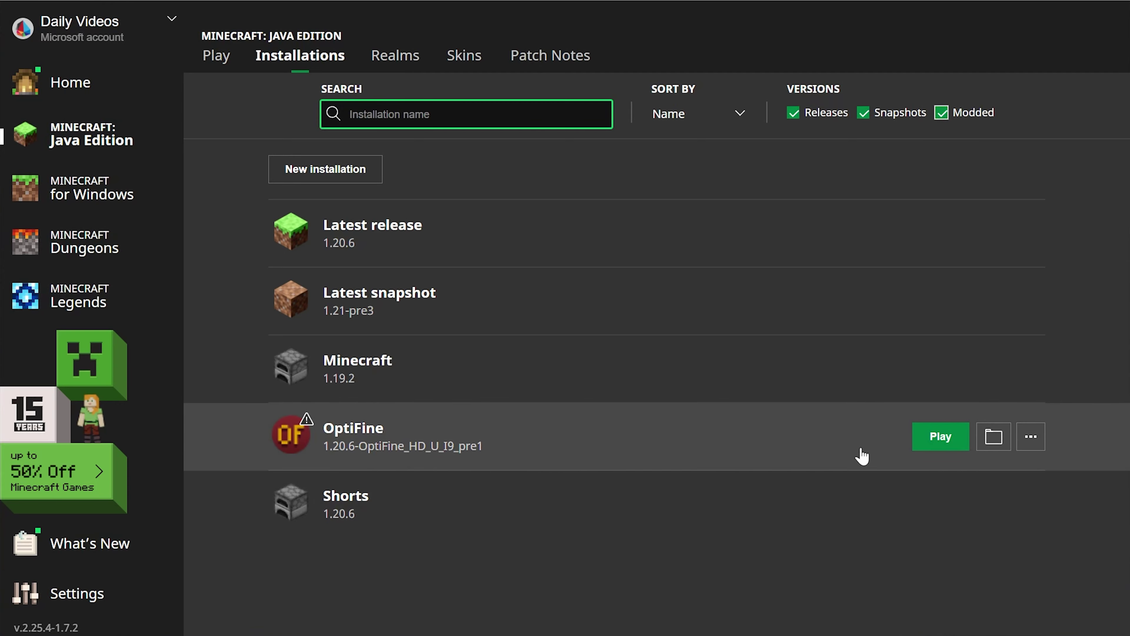
pyautogui.click(915, 443)
pyautogui.click(689, 420)
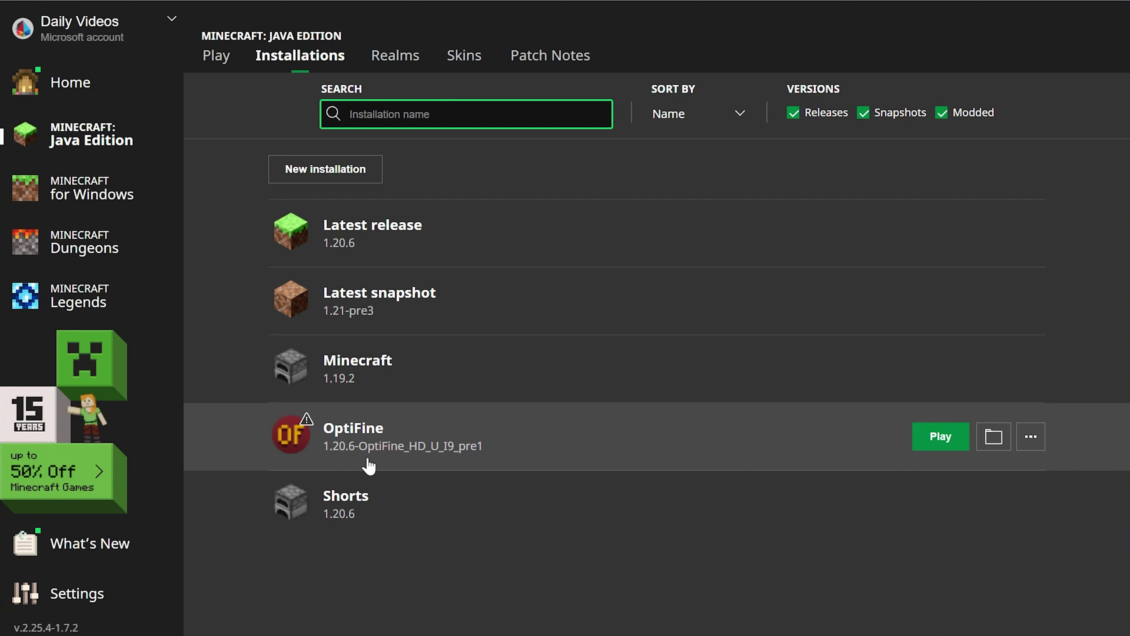
# Create an installation named SimpleGameHosting.com with version release 1.20.6-OptiFine_HD_U_I9_pre1 and resolution 2560x1440, and launch it
pyautogui.click(354, 171)
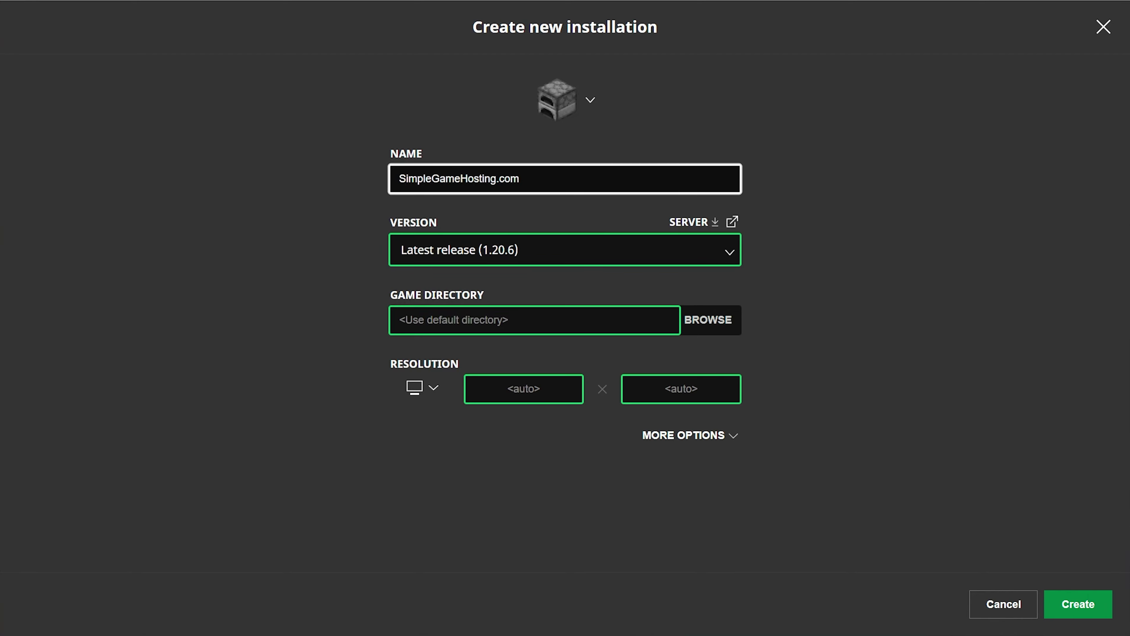
pyautogui.click(564, 249)
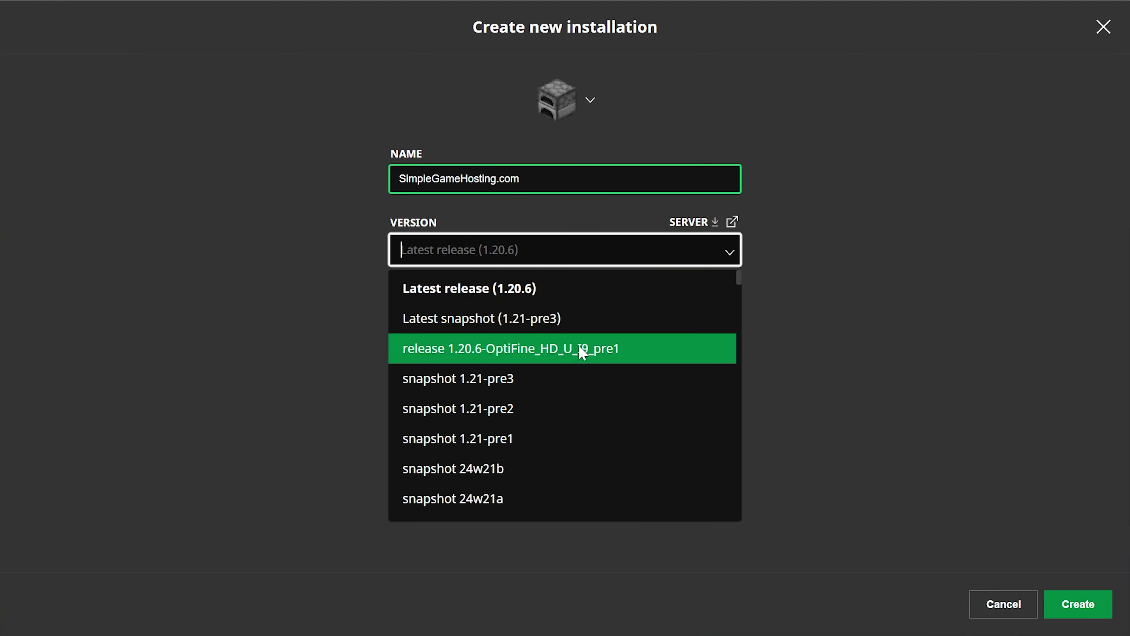
pyautogui.click(543, 356)
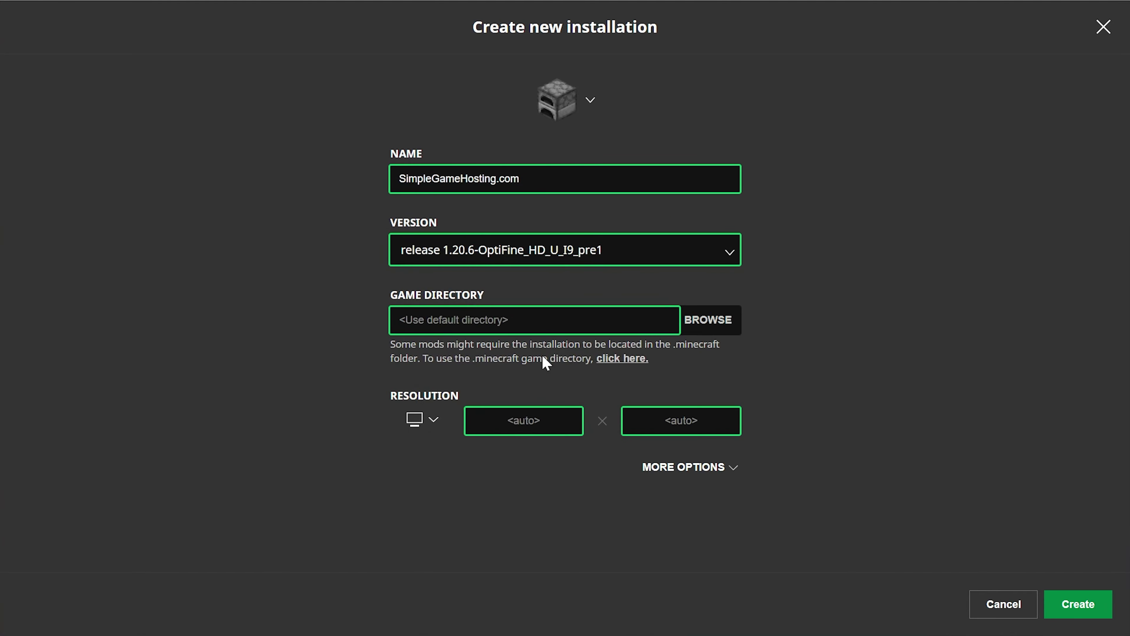
pyautogui.click(418, 425)
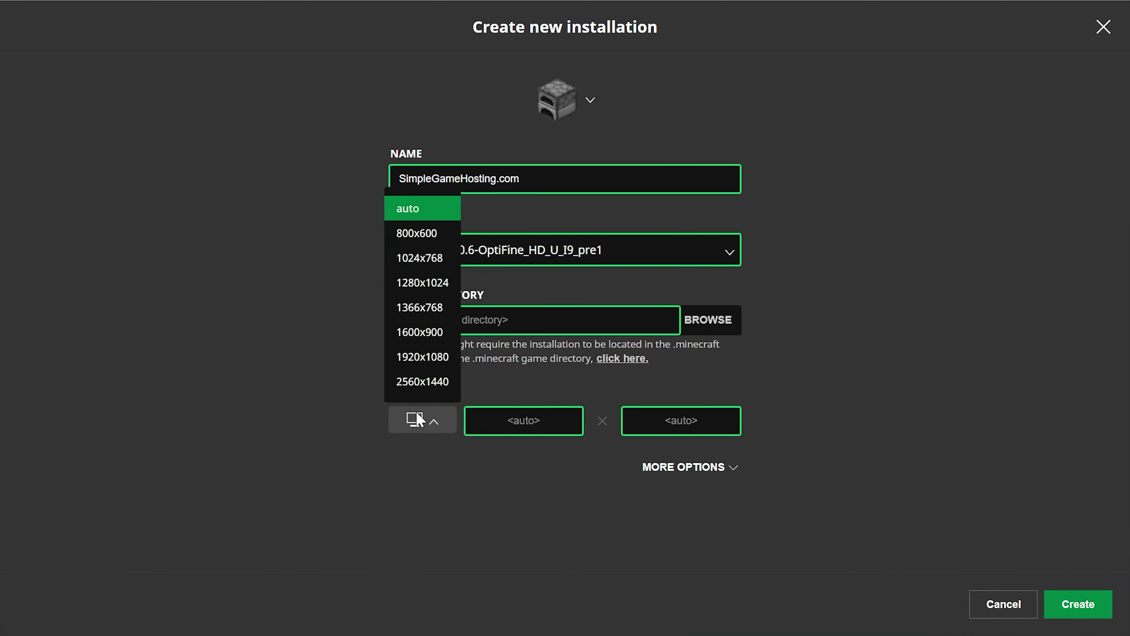
pyautogui.click(420, 390)
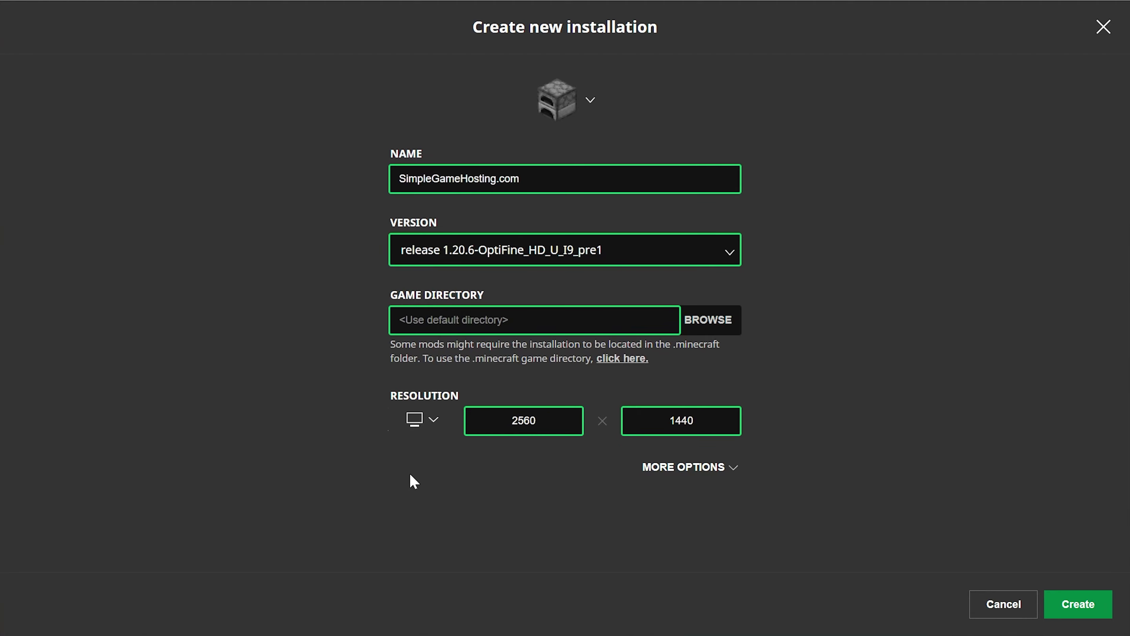
pyautogui.click(1089, 604)
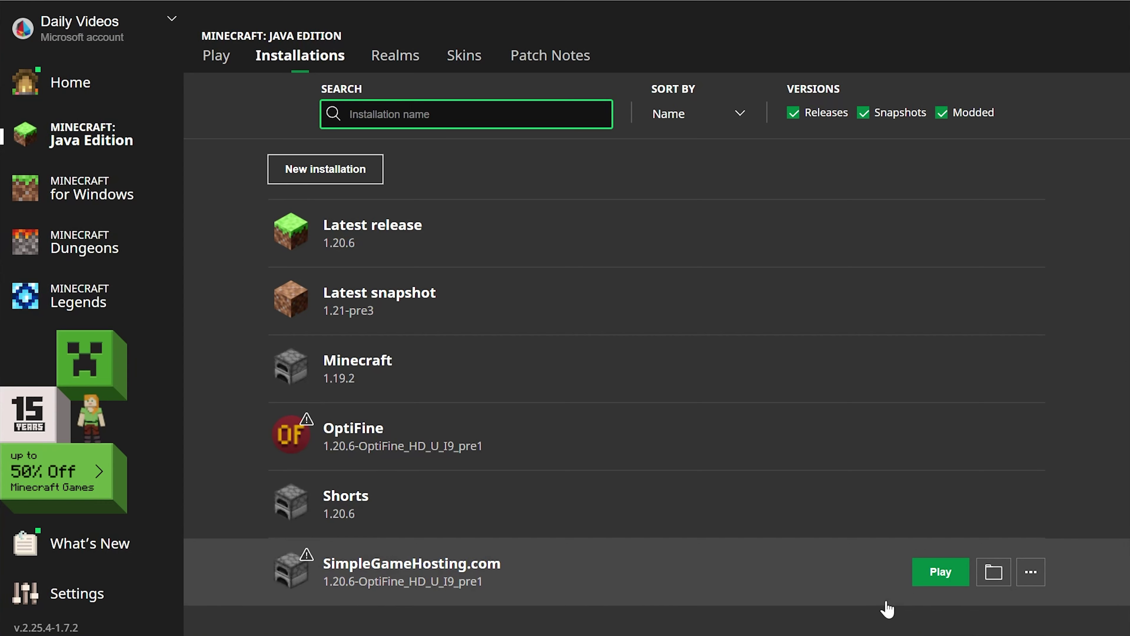
pyautogui.click(939, 574)
pyautogui.click(750, 422)
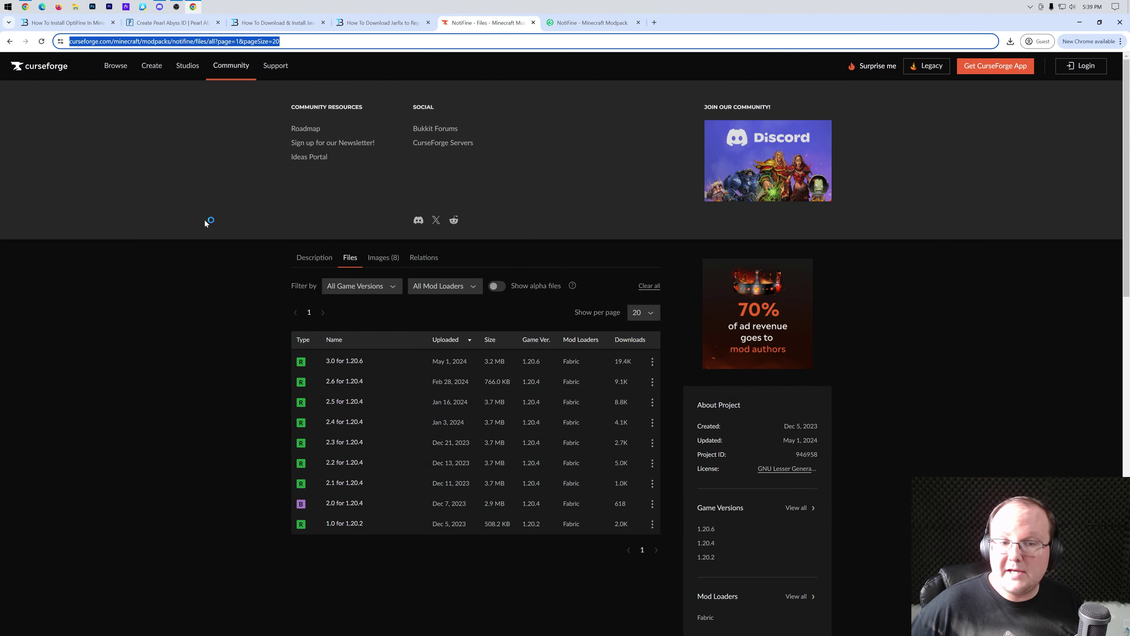
# View the NotiFine modpack's description on CurseForge and its project page on Modrinth in the browser
pyautogui.hotkey('ctrl', 'l')
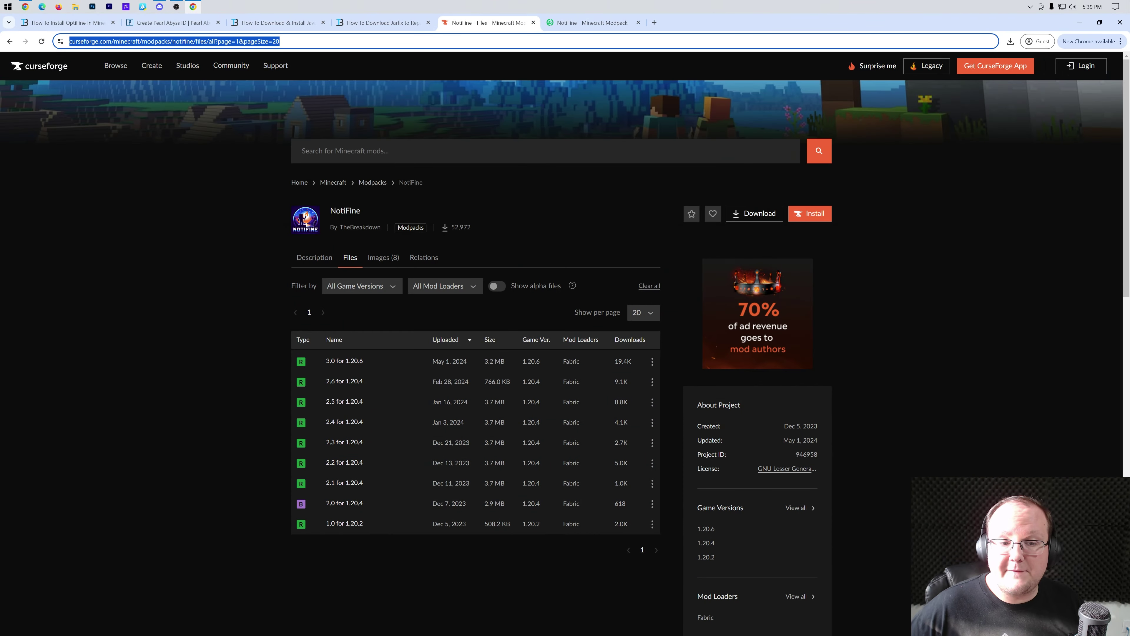
pyautogui.hotkey('alt', 'Left')
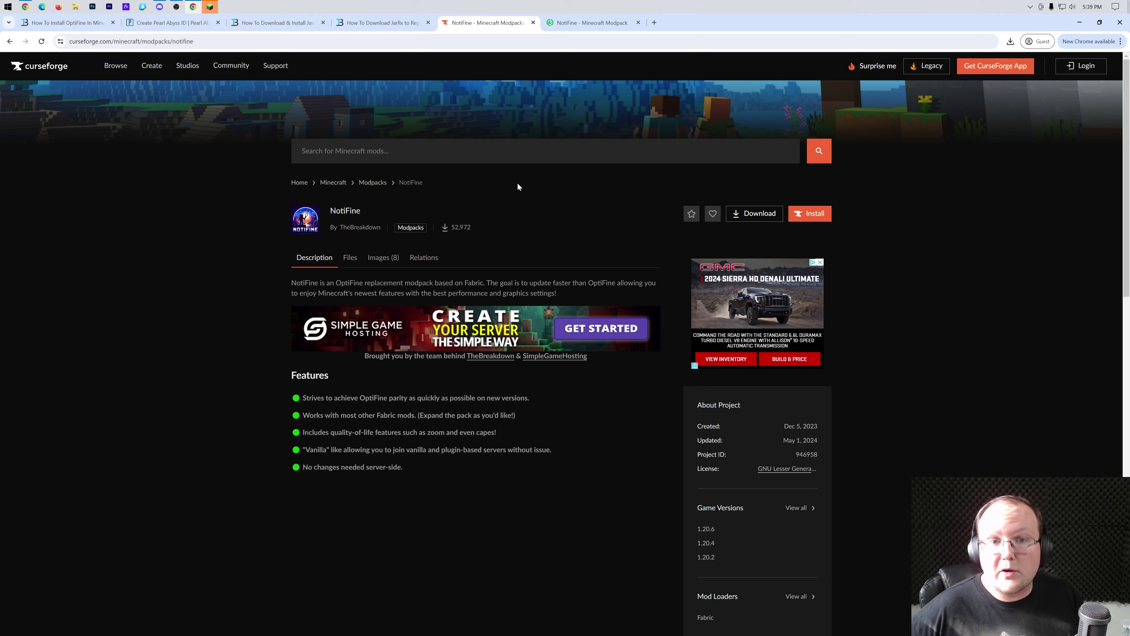
pyautogui.click(614, 22)
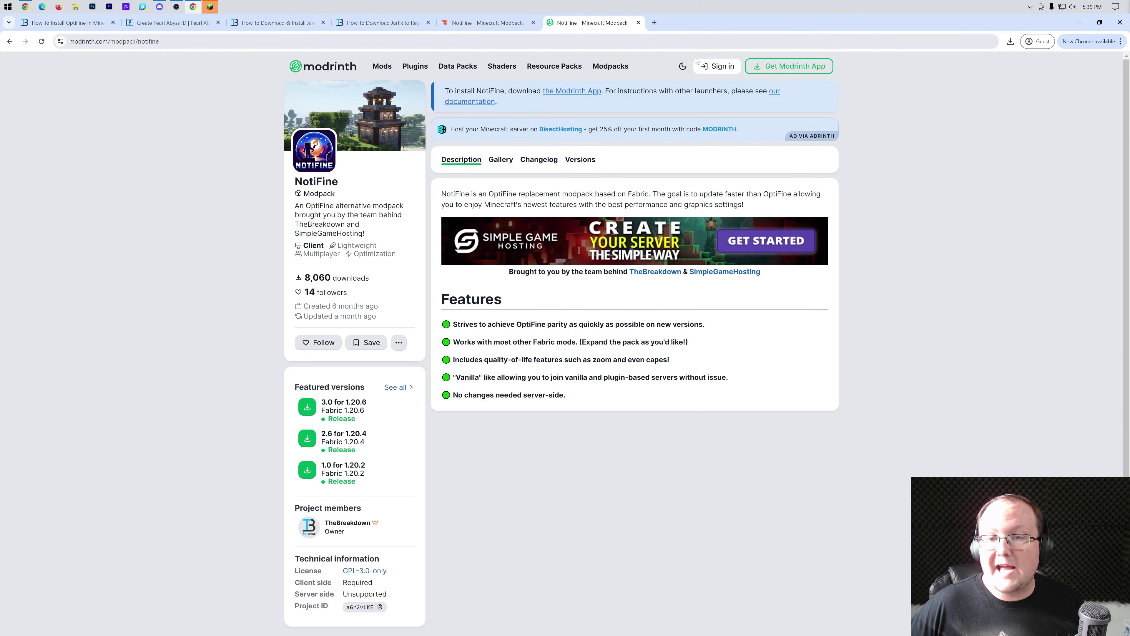
# Switch to the Minecraft window, apply the ComplementaryUnbound_r5.1.1.zip shader pack in the video settings, and return to the title screen
pyautogui.click(1078, 22)
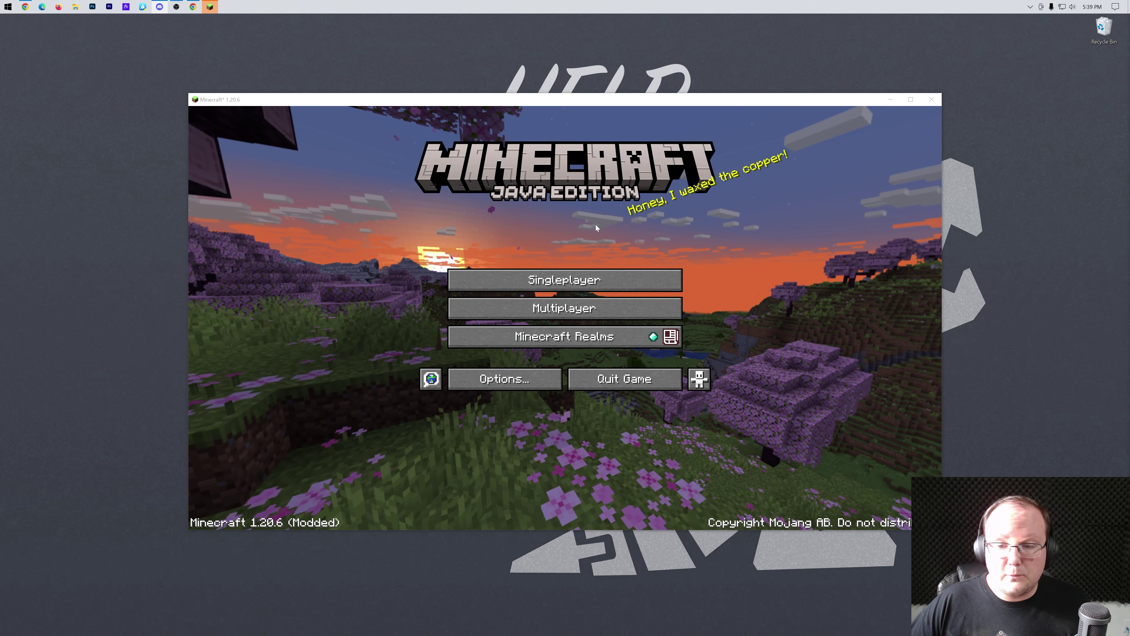
pyautogui.click(498, 378)
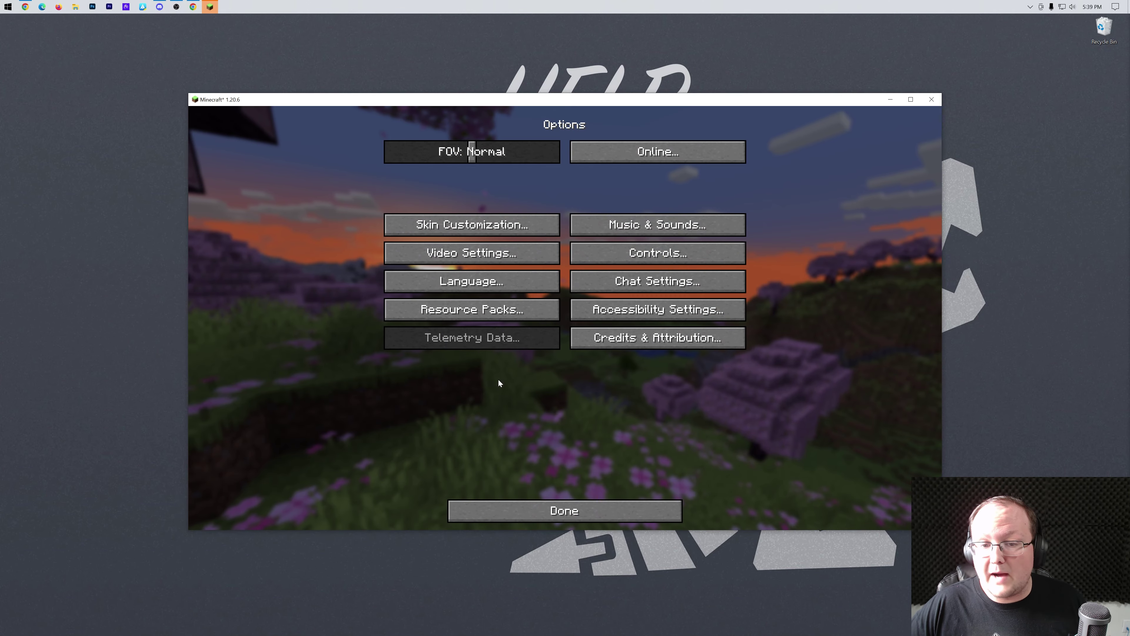
pyautogui.click(496, 253)
pyautogui.click(503, 316)
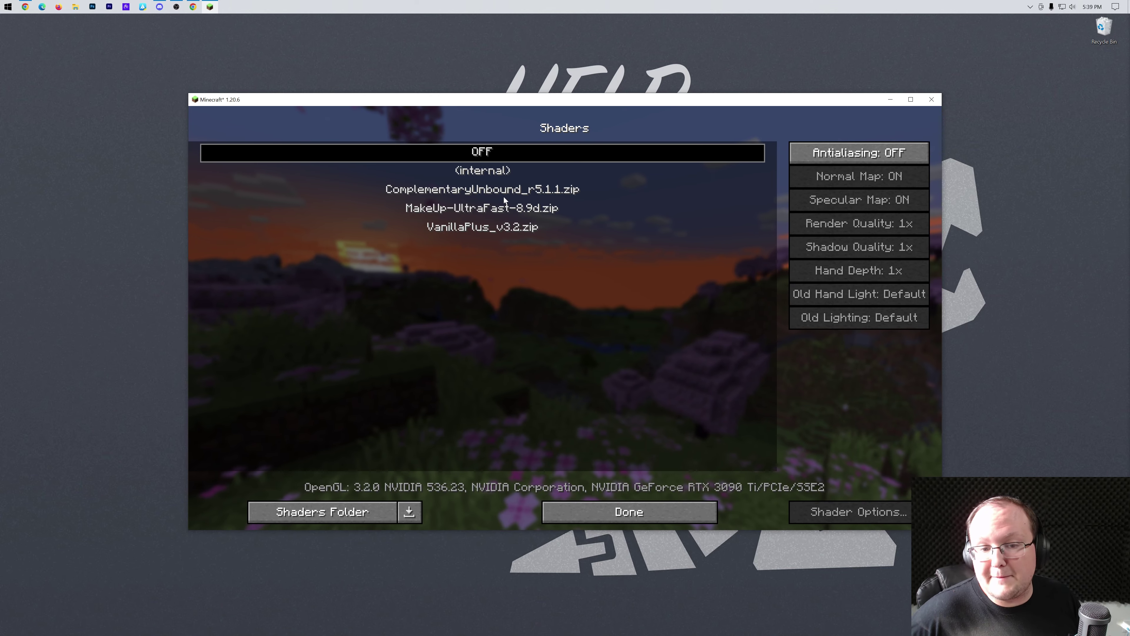
pyautogui.click(498, 215)
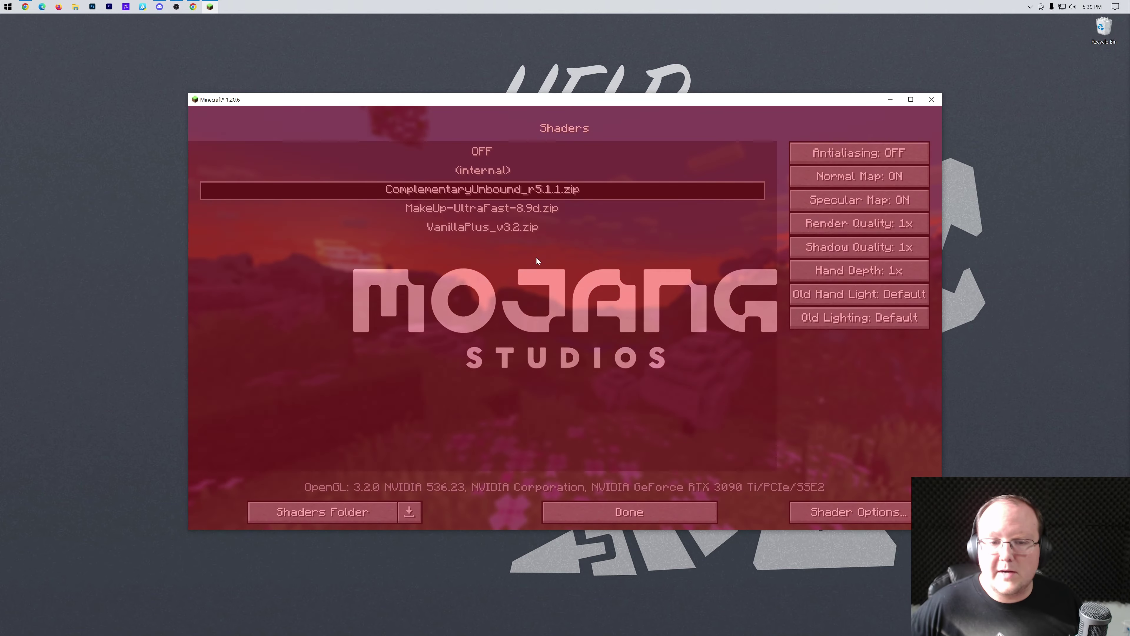
pyautogui.click(645, 510)
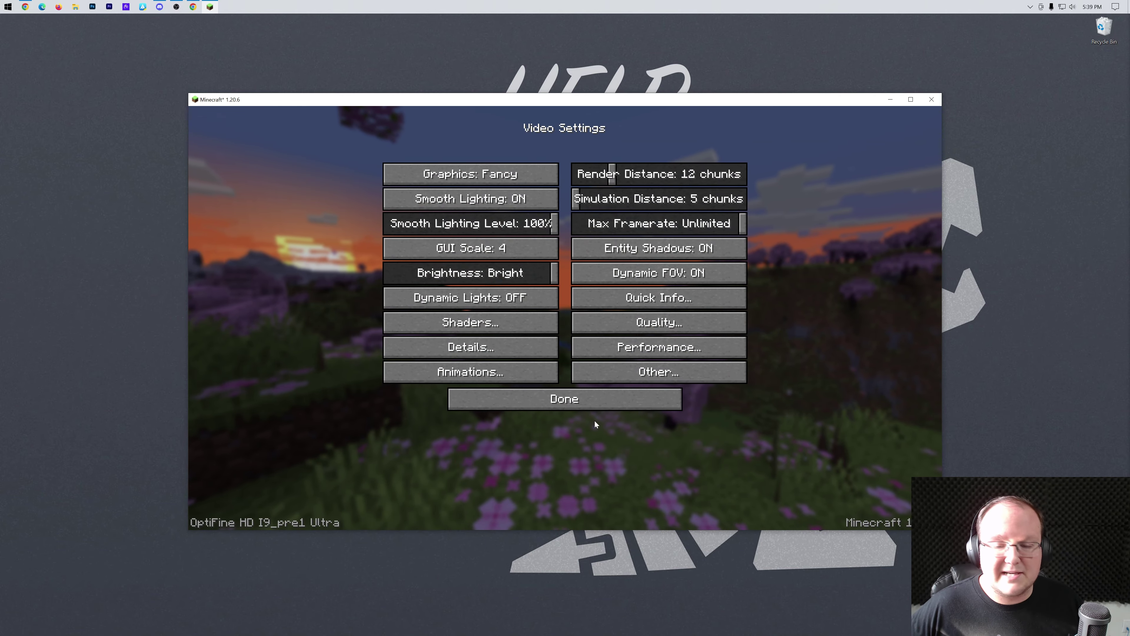
pyautogui.click(592, 406)
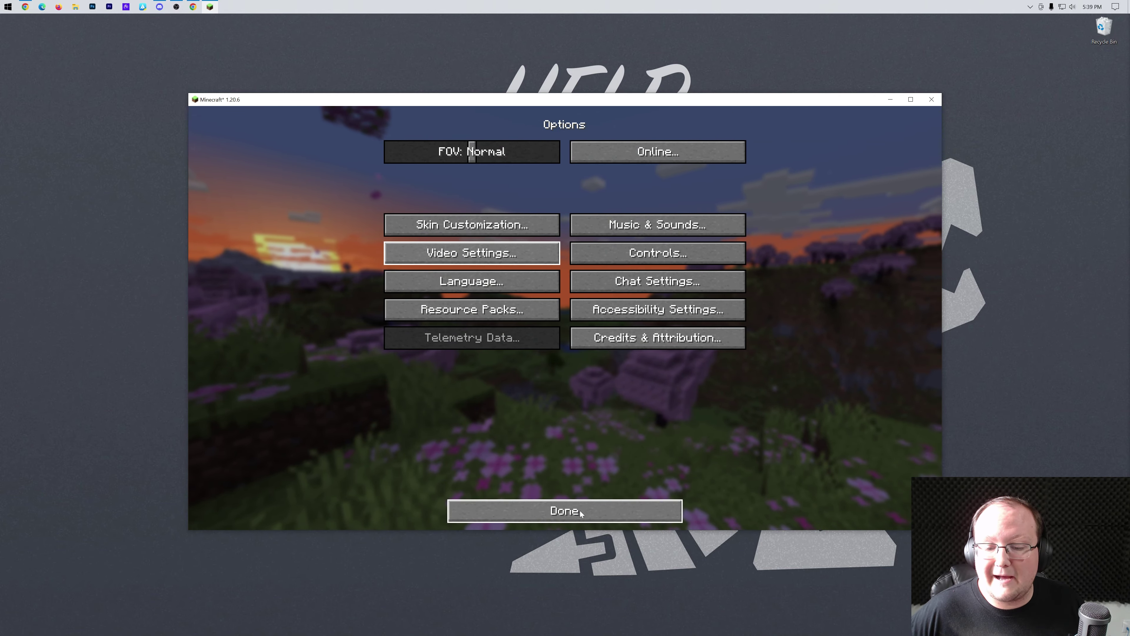
pyautogui.click(615, 512)
# Open multiplayer, accept the third-party online play caution, and join the server in the list
pyautogui.click(637, 308)
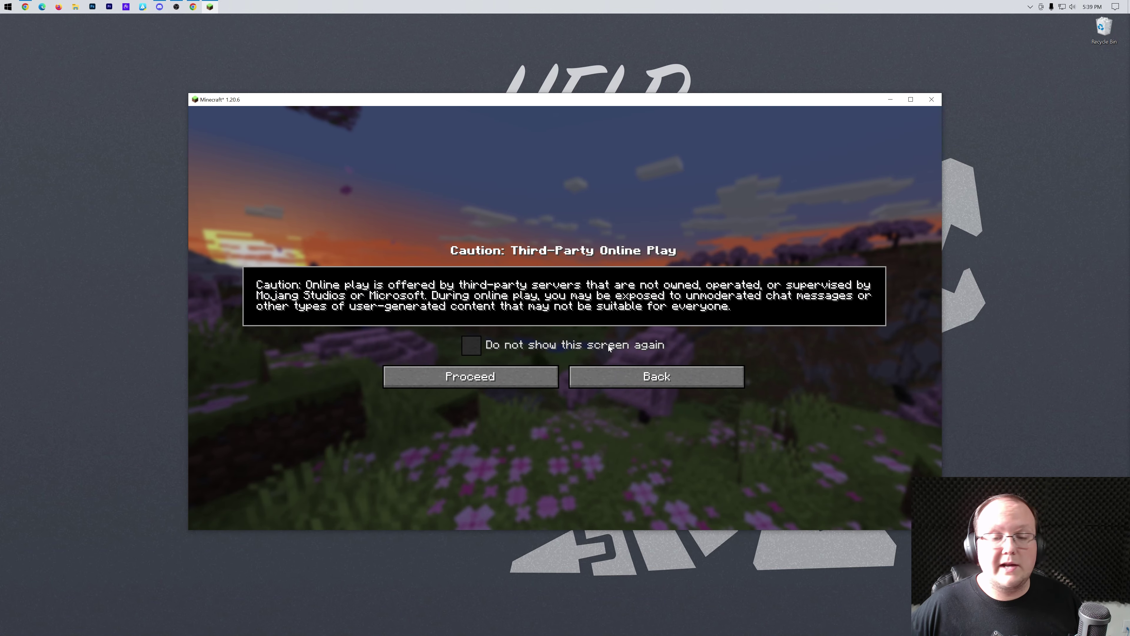
pyautogui.click(489, 379)
pyautogui.doubleClick(525, 183)
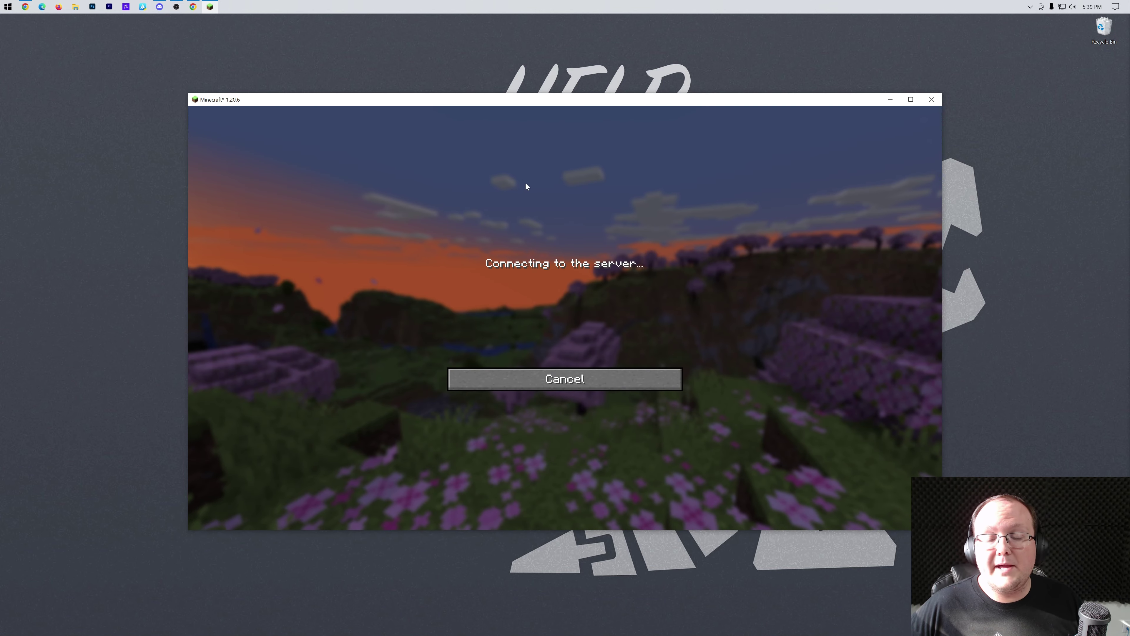